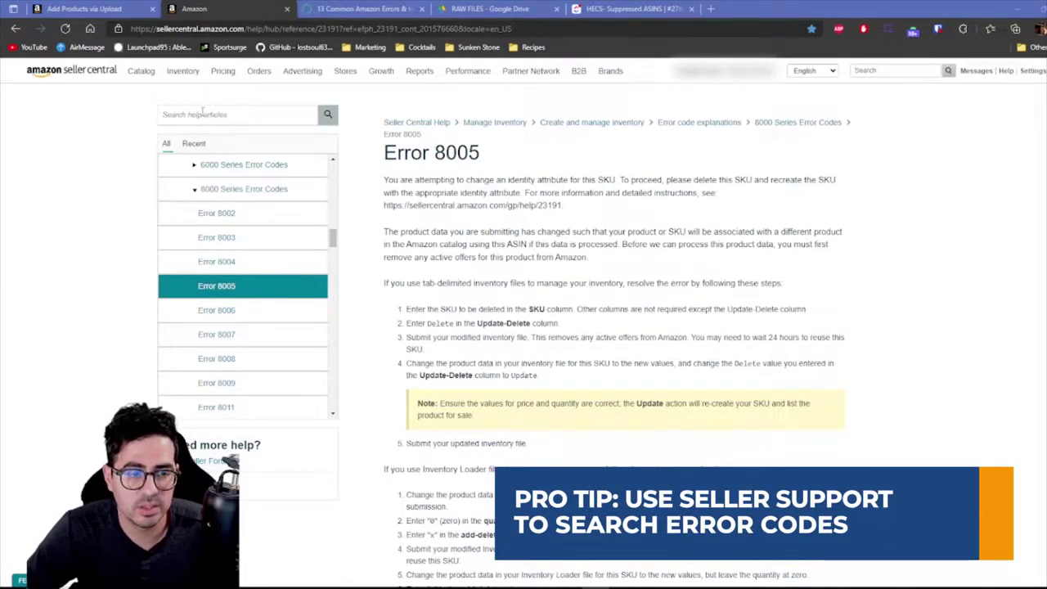
Read through the Error 8005 article, then go back to the Monitor Upload Status page
click(171, 109)
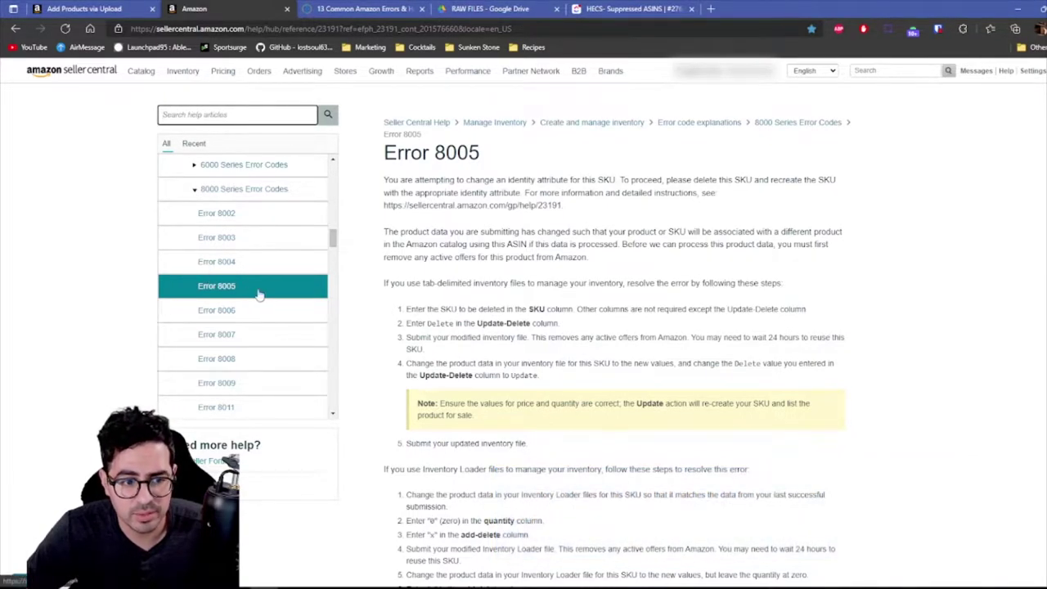
scroll(266, 265, down, 5)
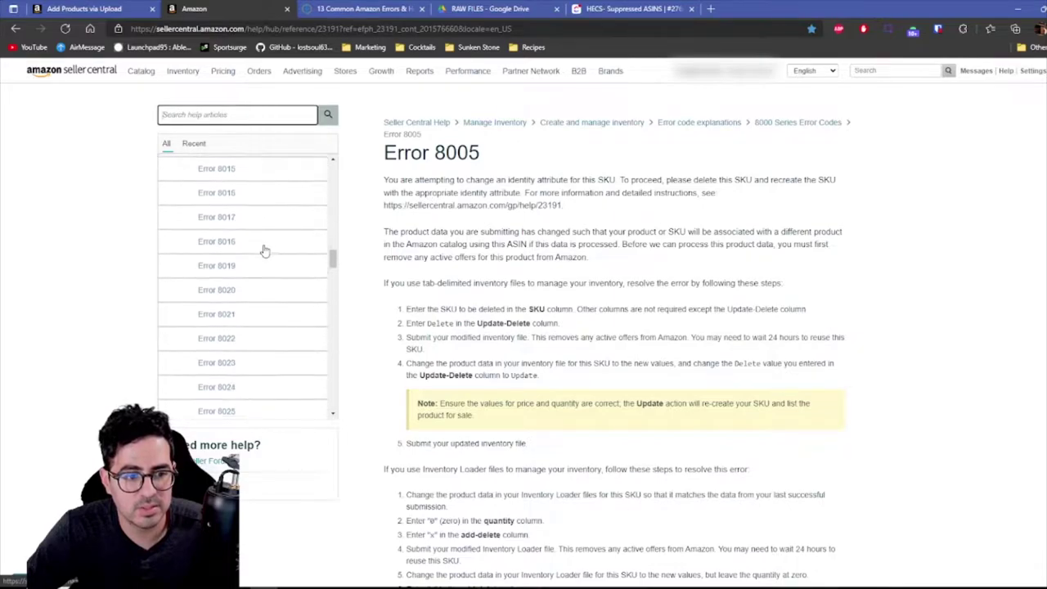
scroll(265, 246, down, 2)
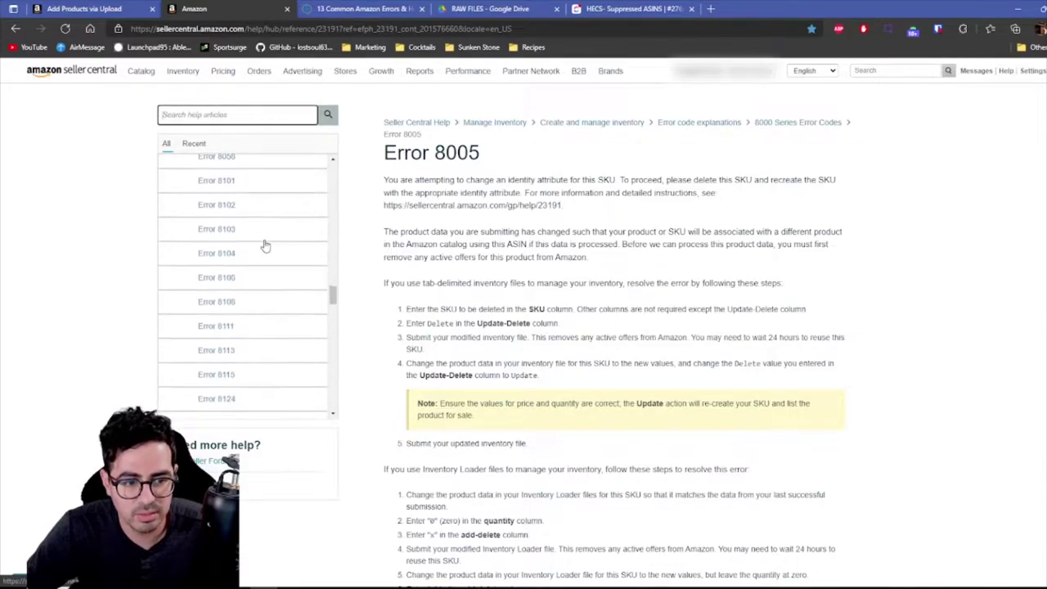
scroll(266, 242, up, 5)
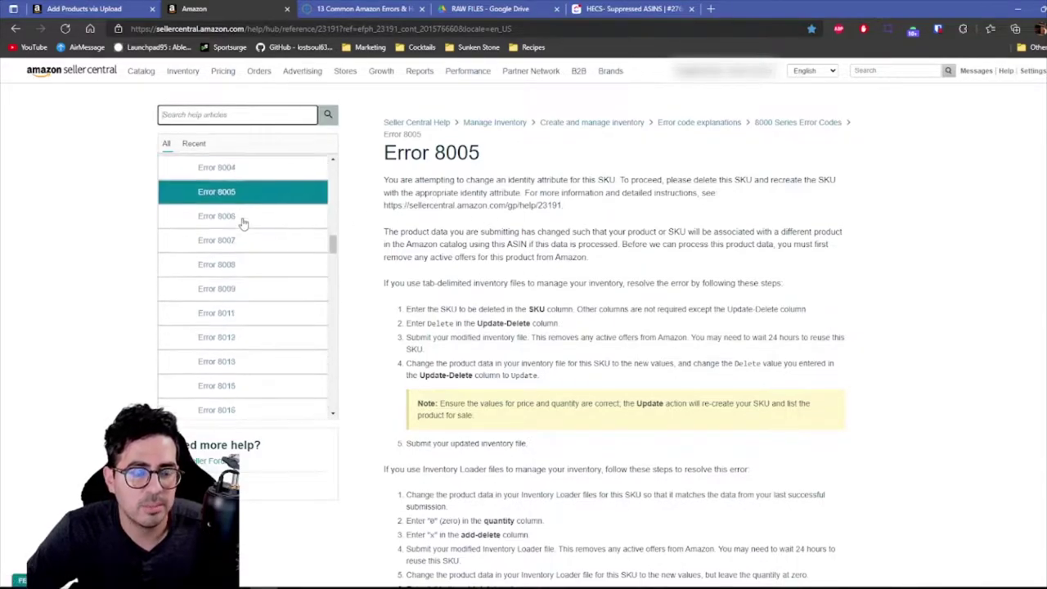
scroll(213, 197, up, 1)
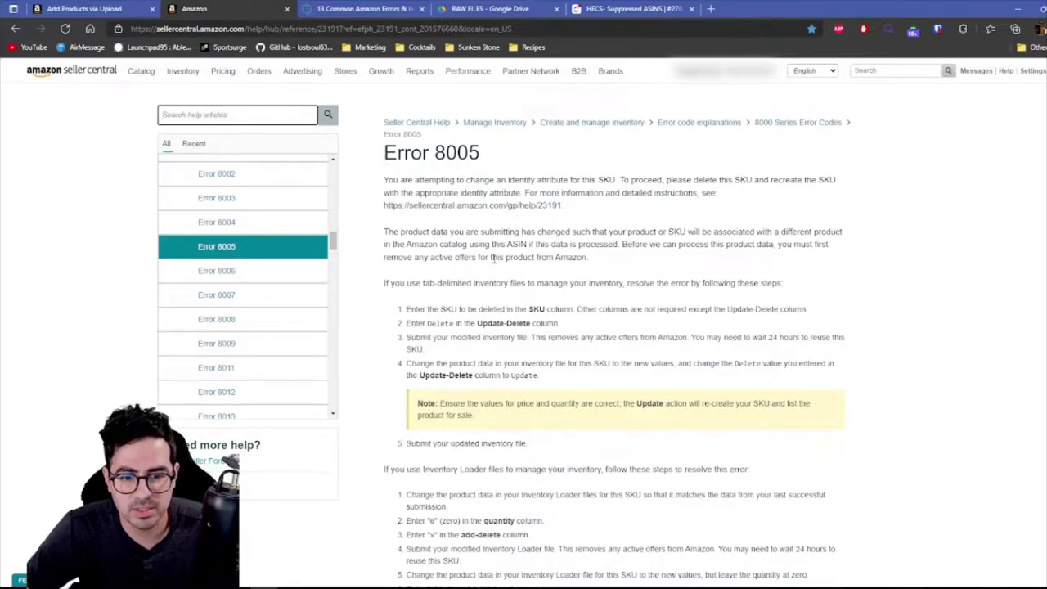
scroll(493, 258, down, 2)
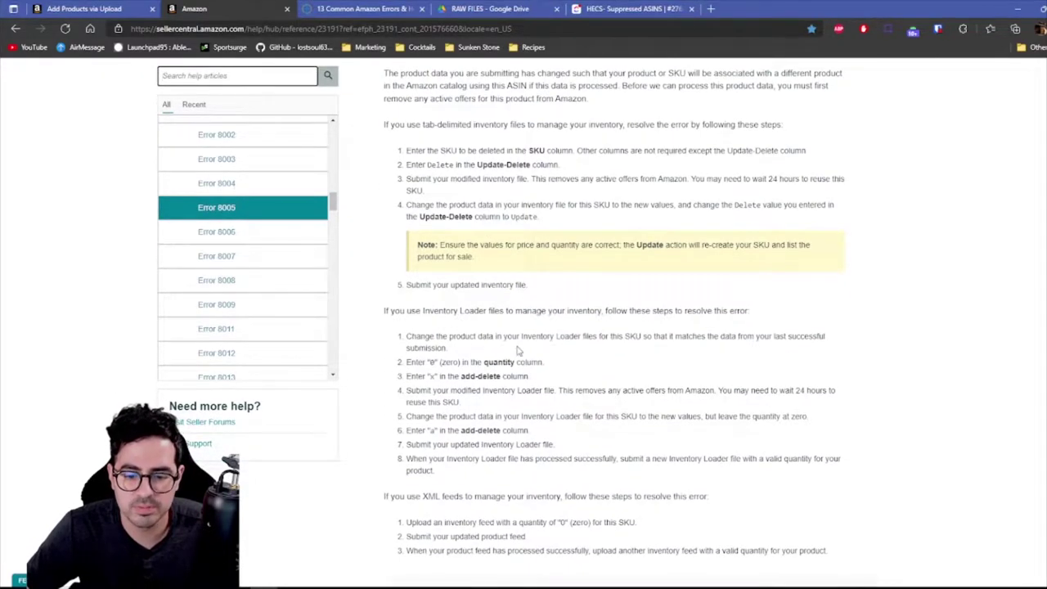
scroll(517, 350, up, 2)
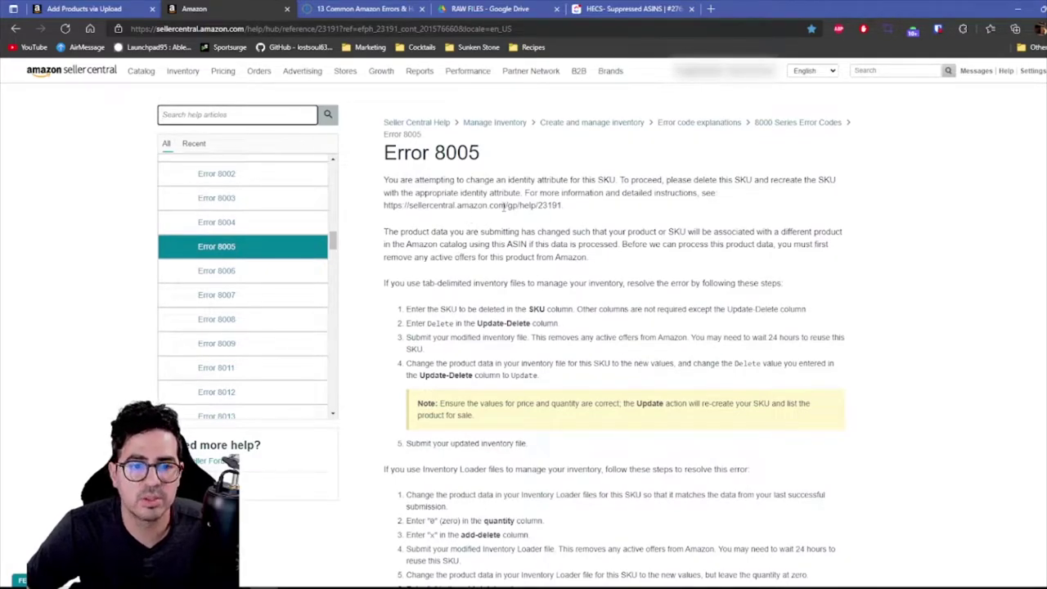
key(alt+Left)
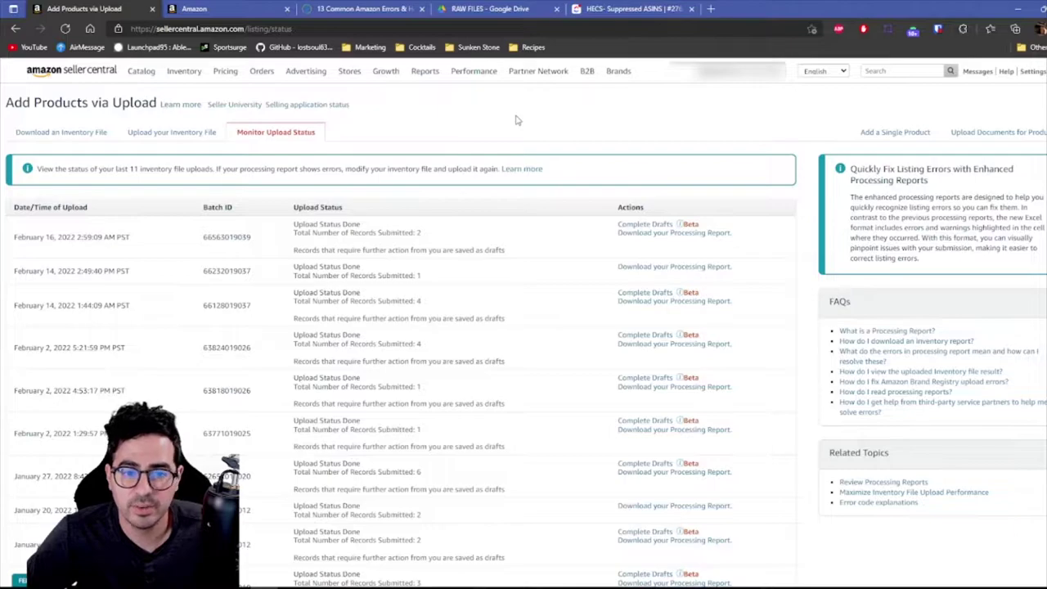
Open the Add Products via Upload page from the Inventory menu
mouse_move(183, 71)
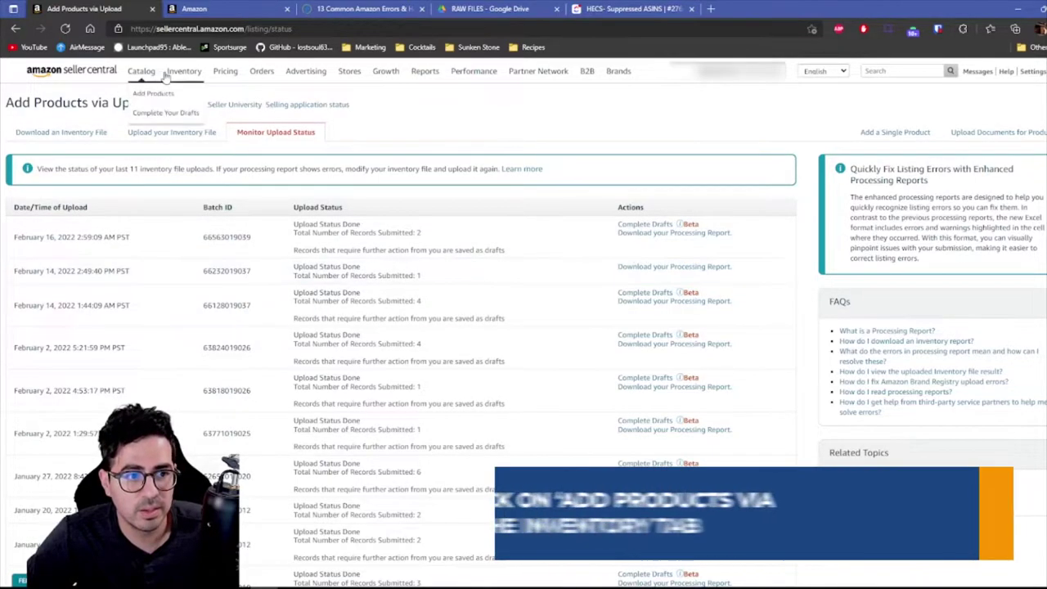
click(214, 209)
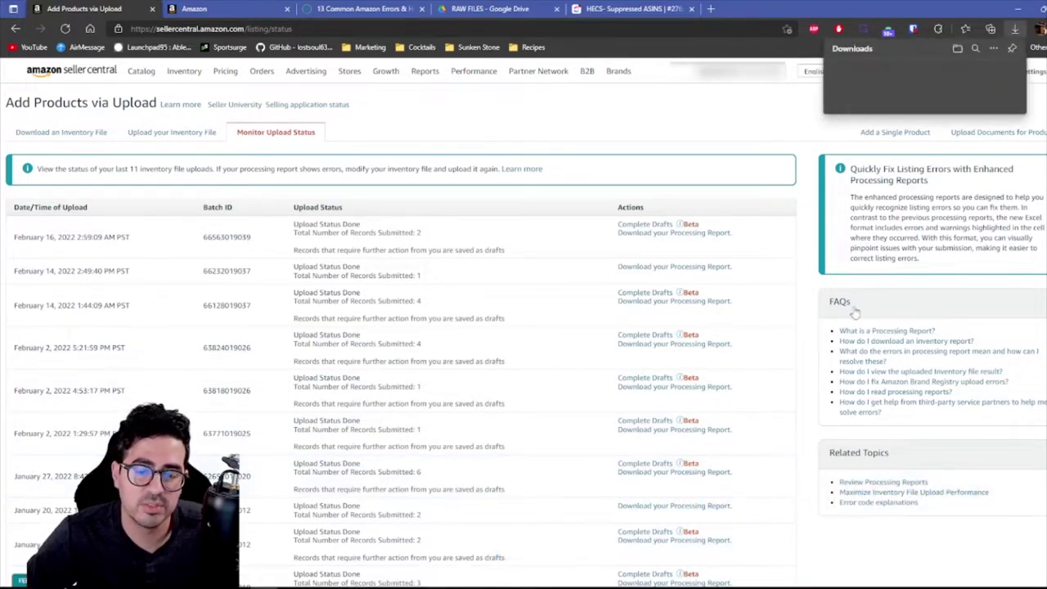
Download and open the latest processing report to read its 8541 error message
click(900, 75)
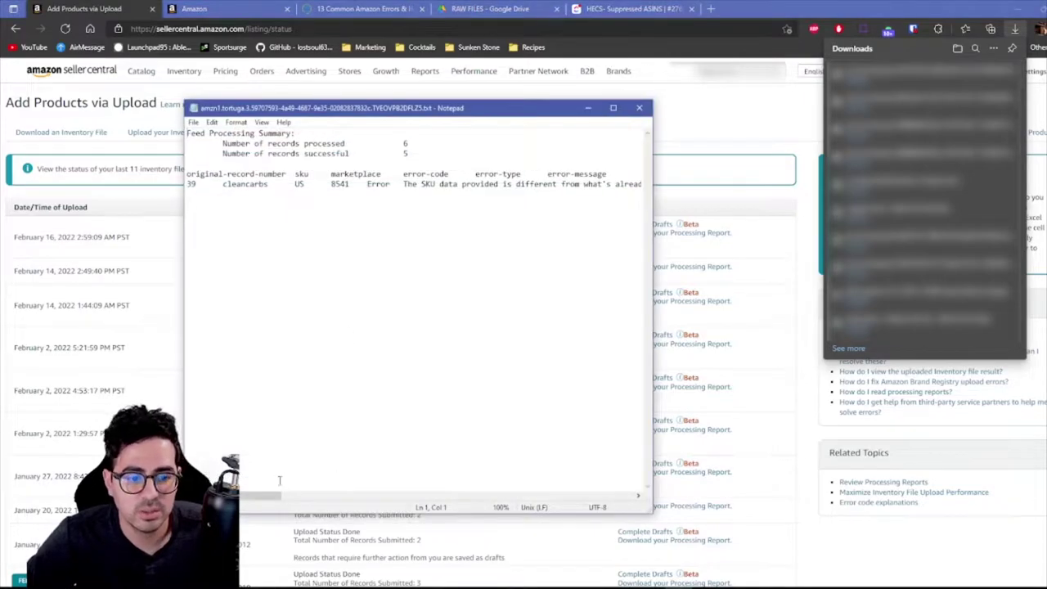
mouse_move(265, 494)
mouse_down()
mouse_move(312, 494)
mouse_move(274, 494)
mouse_up()
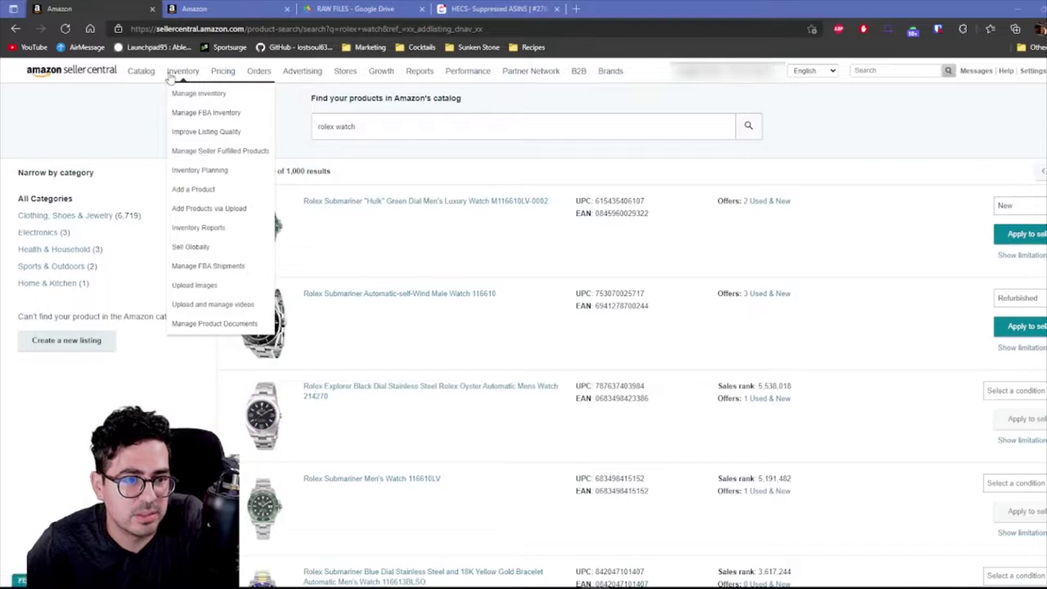
Search the Add a Product catalog for 'rolex watch'
mouse_move(163, 74)
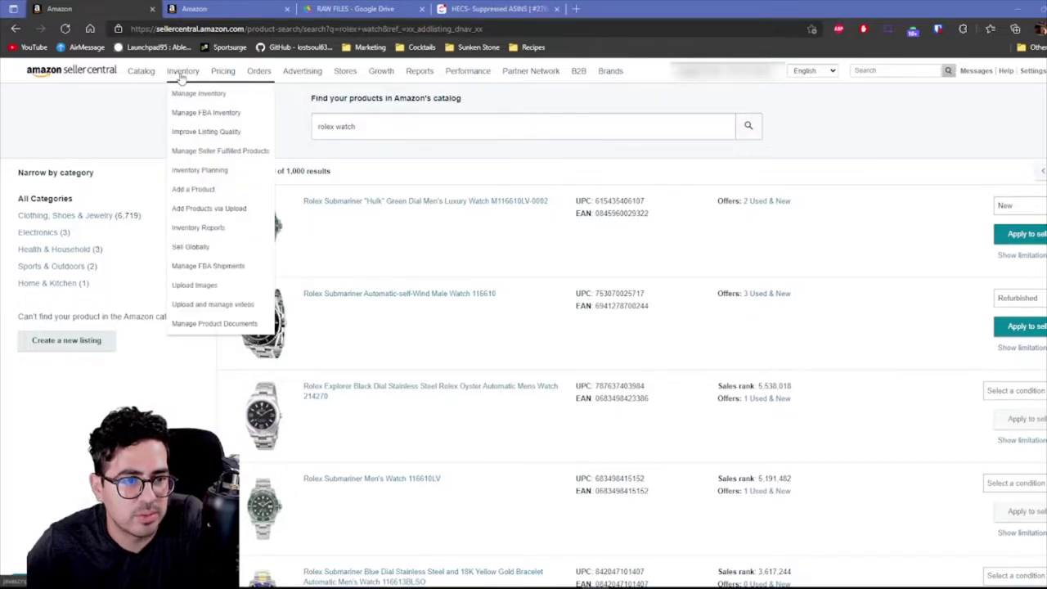
click(190, 189)
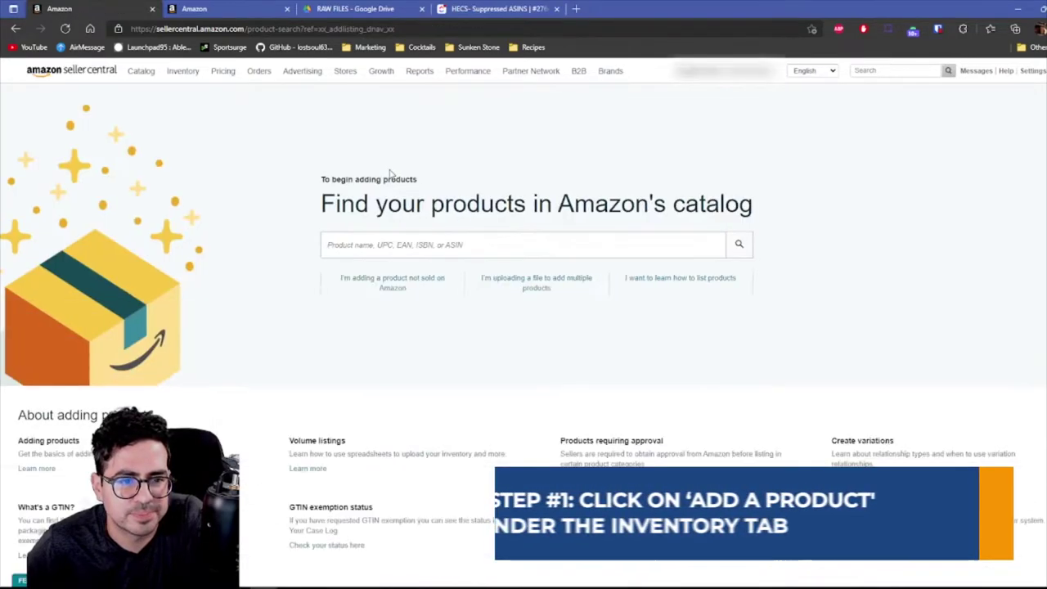
text(rolex)
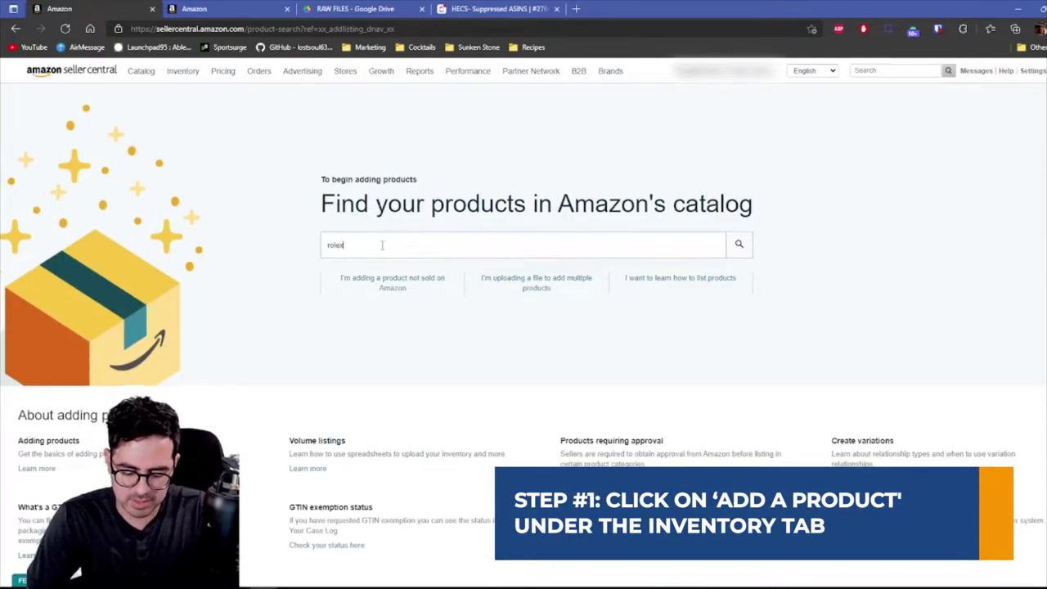
text( watch)
key(Return)
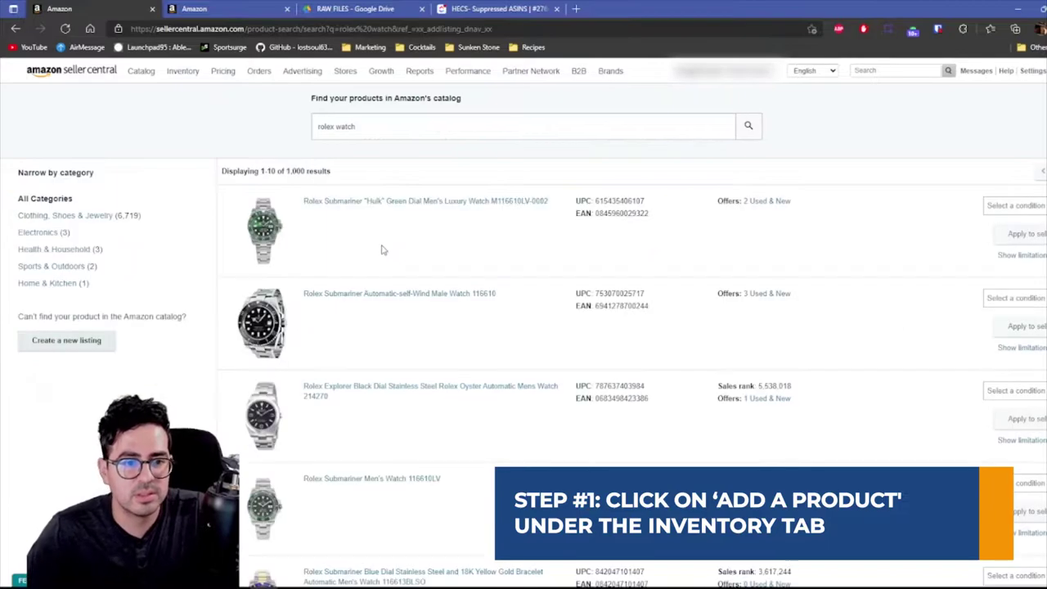
Set the first two Rolex watches' condition to New and apply to sell the first
click(1012, 206)
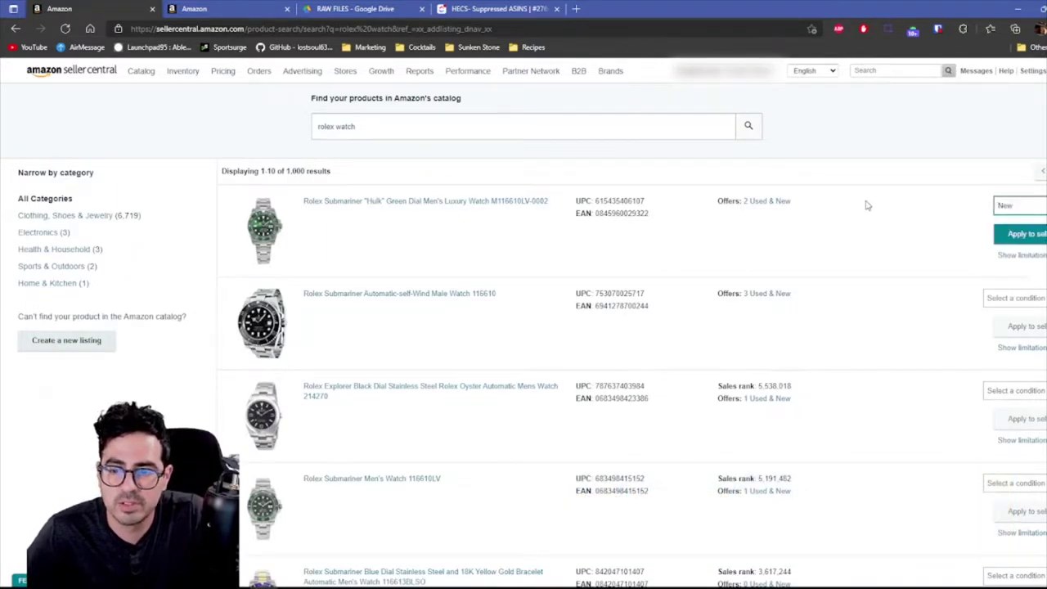
click(1014, 297)
click(1006, 316)
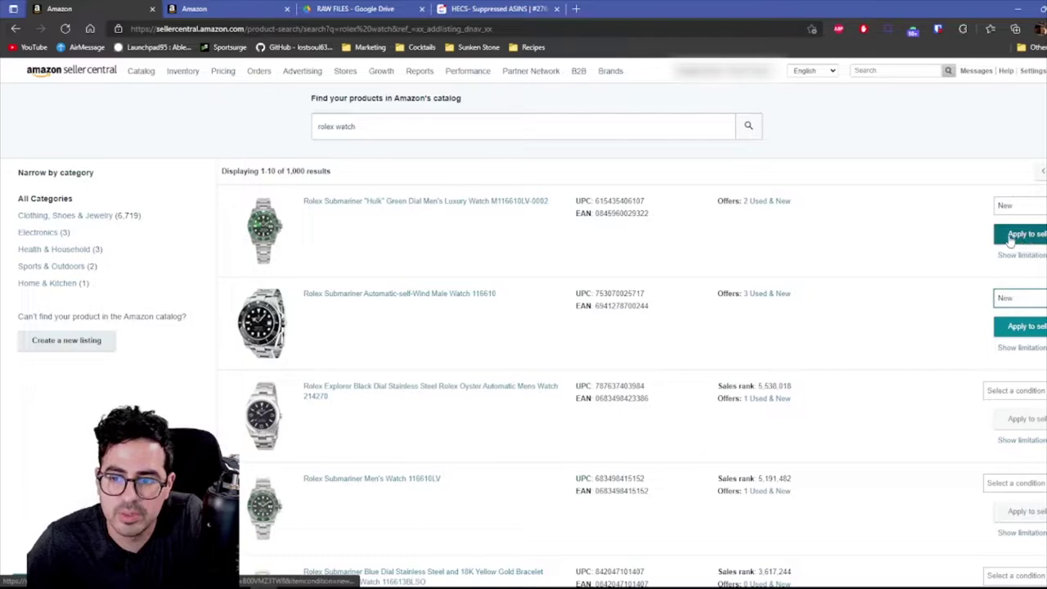
click(1021, 236)
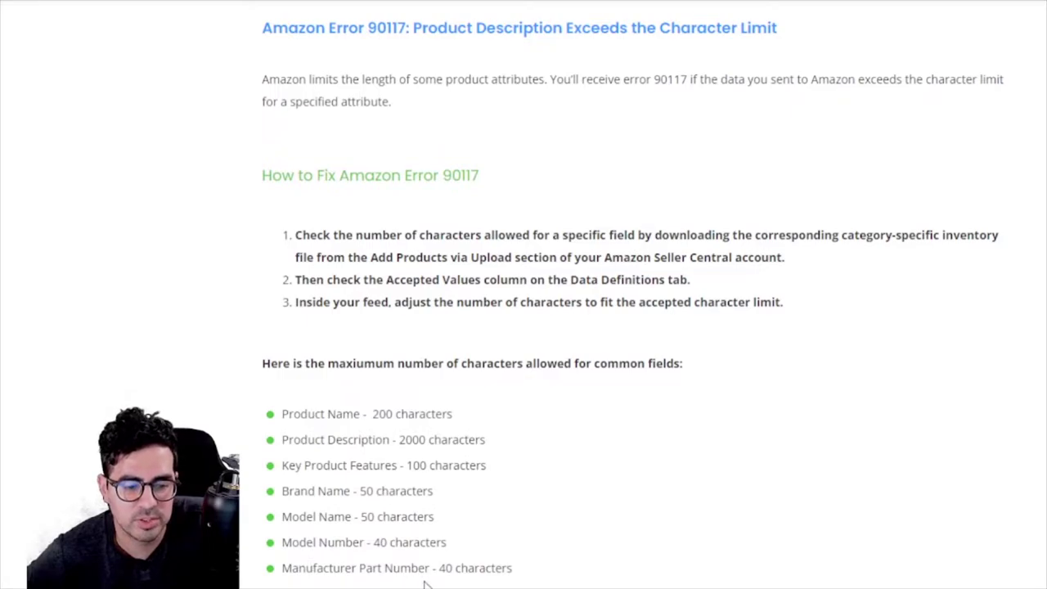
Review the 200, 2000 and 100 character limits, then return to the Excel template
drag(372, 414, 454, 415)
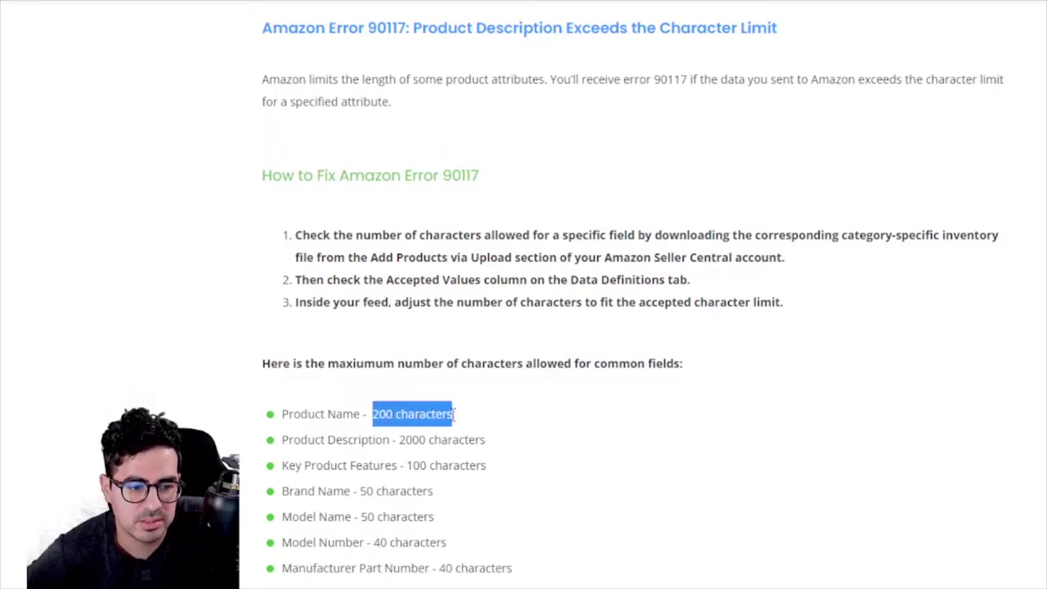
click(379, 441)
drag(399, 439, 484, 440)
click(411, 464)
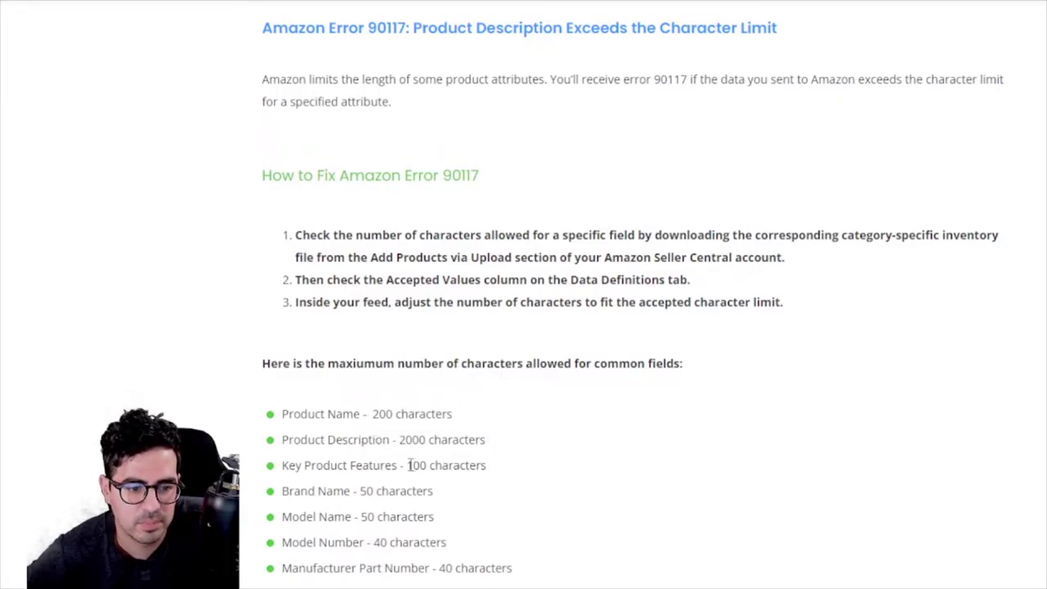
drag(409, 464, 496, 468)
click(447, 436)
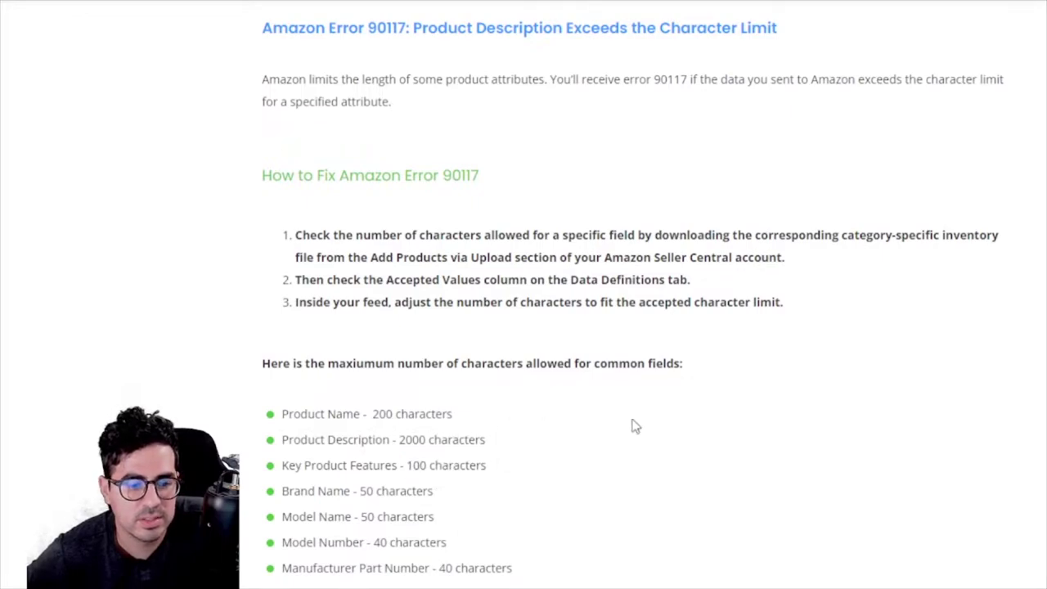
key(alt+Tab)
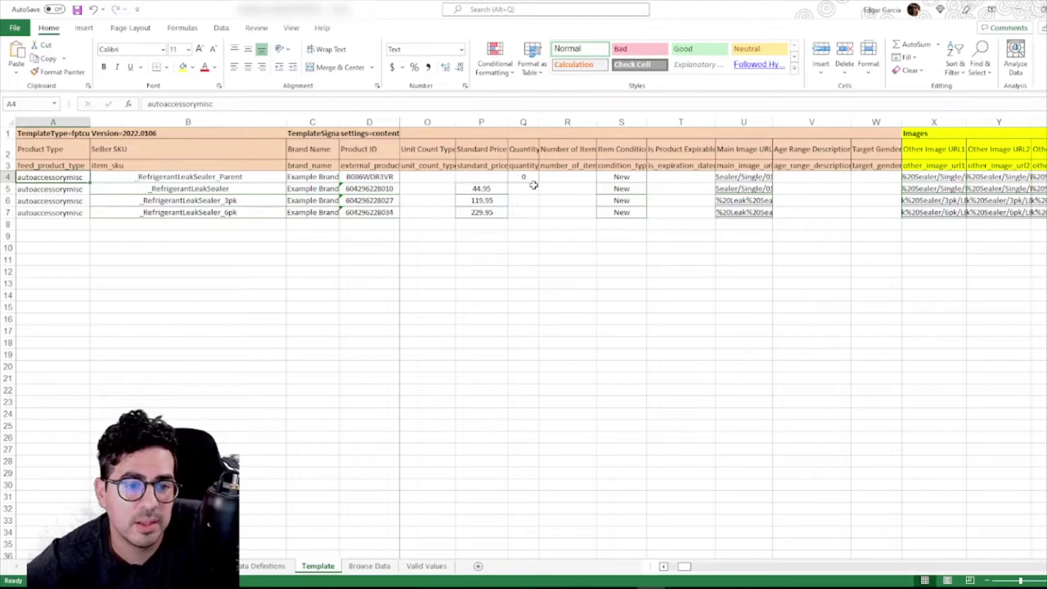
key(Right)
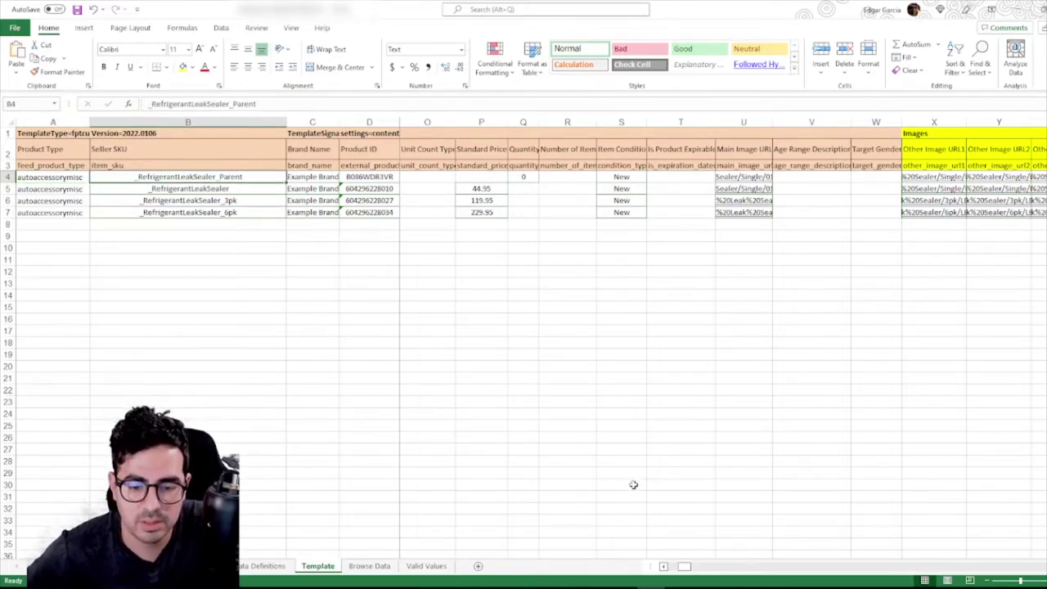
key(Right)
key(Right)
key(Right)
key(Right)
key(Right)
key(Right)
key(Right)
key(Right)
key(Right)
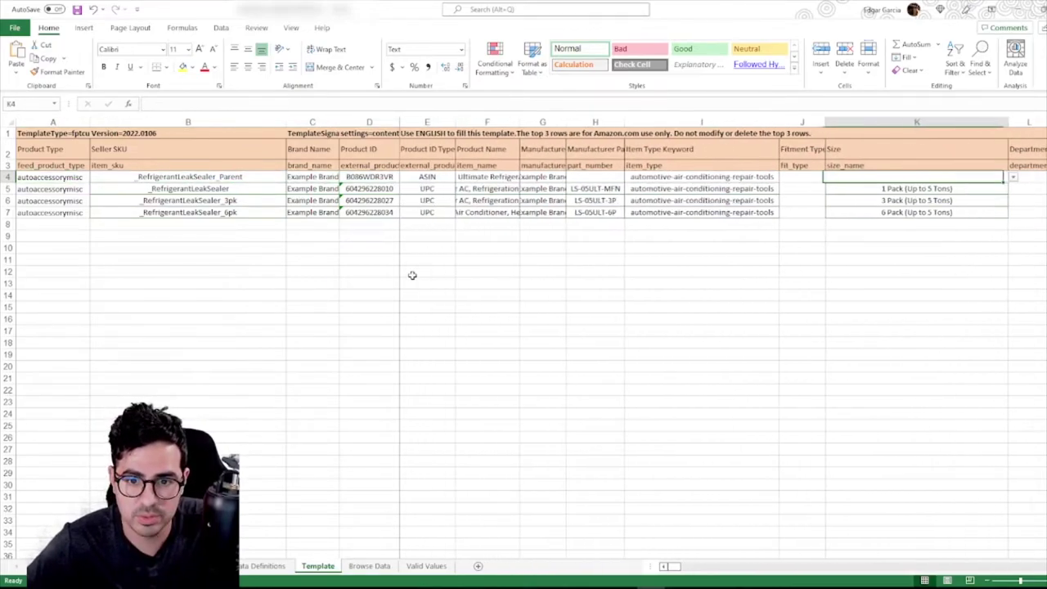
key(Left)
key(Left)
key(Left)
key(Left)
key(Left)
key(Left)
key(Left)
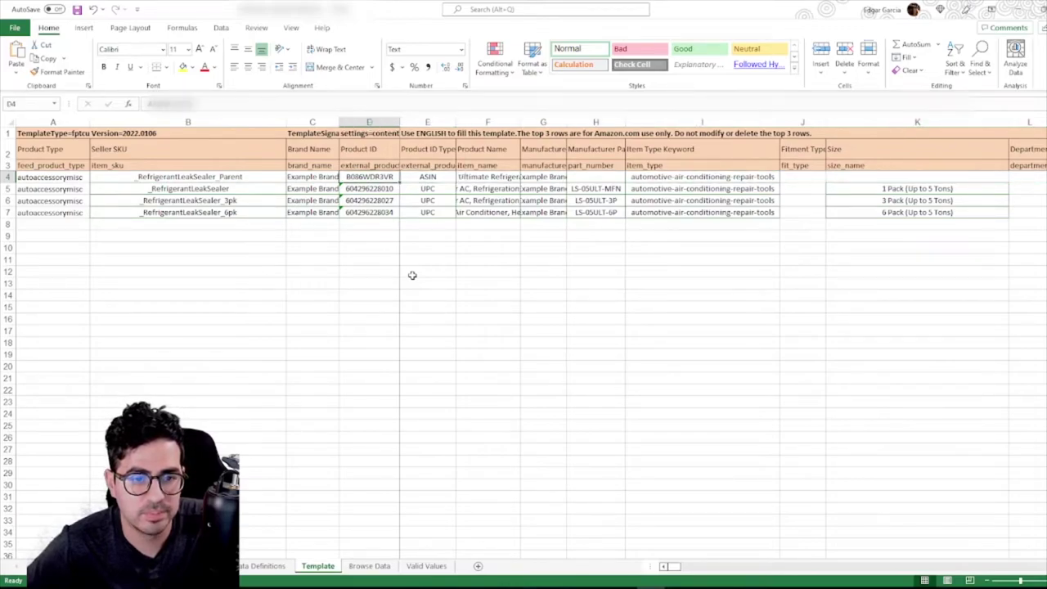
key(Right)
key(Right)
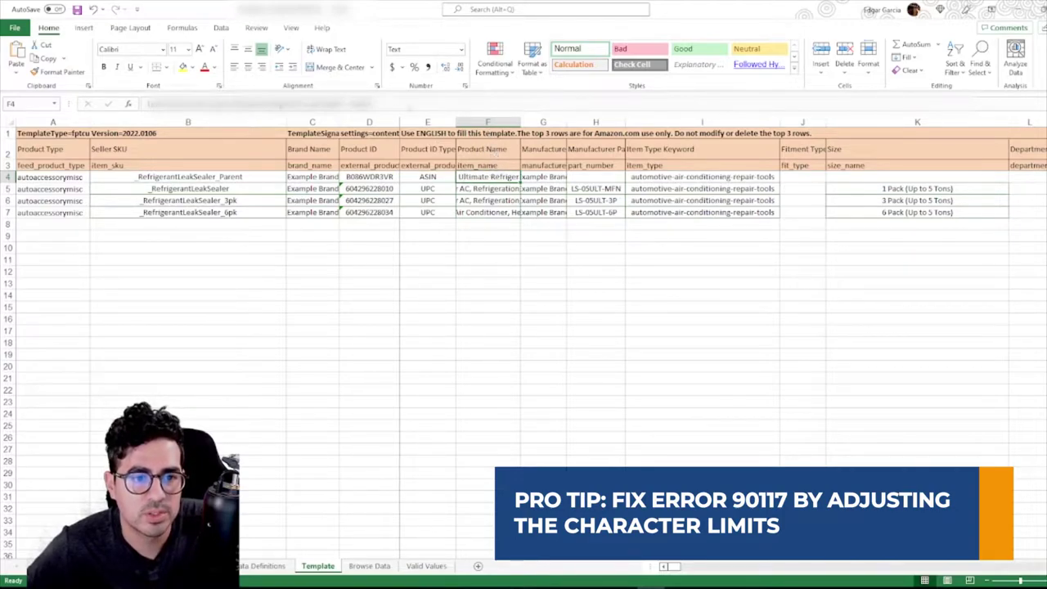
key(F2)
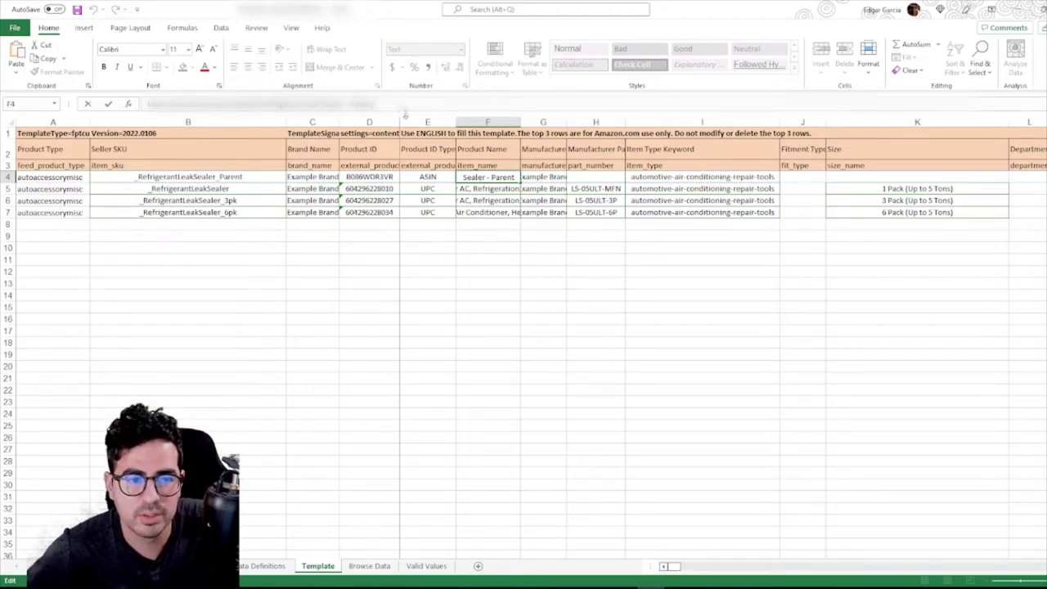
key(Return)
click(489, 212)
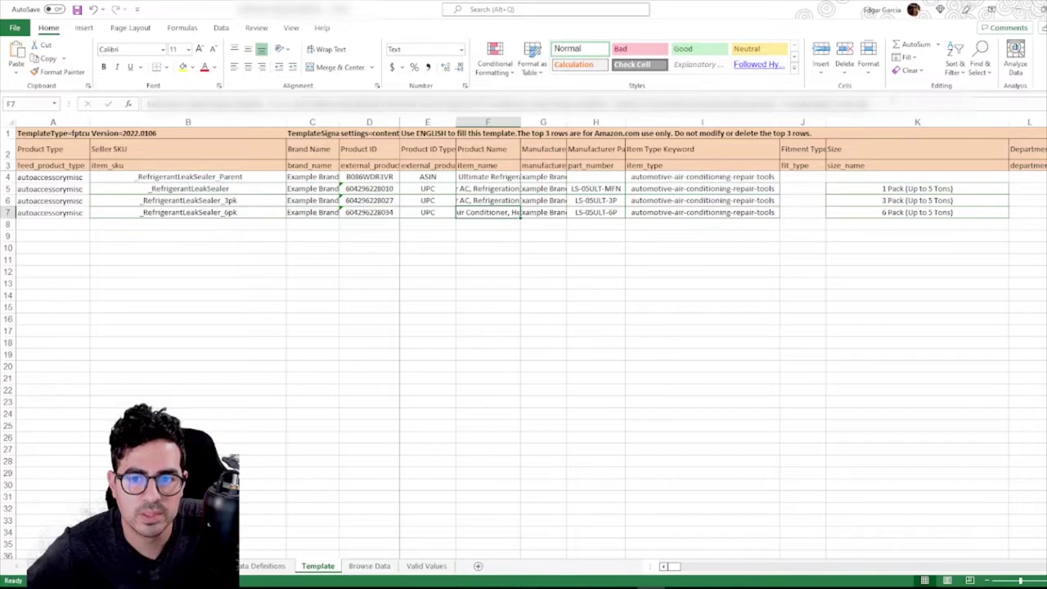
key(F2)
key(BackSpace)
key(BackSpace)
key(BackSpace)
key(BackSpace)
key(BackSpace)
key(BackSpace)
key(BackSpace)
key(BackSpace)
key(BackSpace)
key(BackSpace)
key(BackSpace)
key(BackSpace)
key(BackSpace)
key(BackSpace)
key(BackSpace)
key(BackSpace)
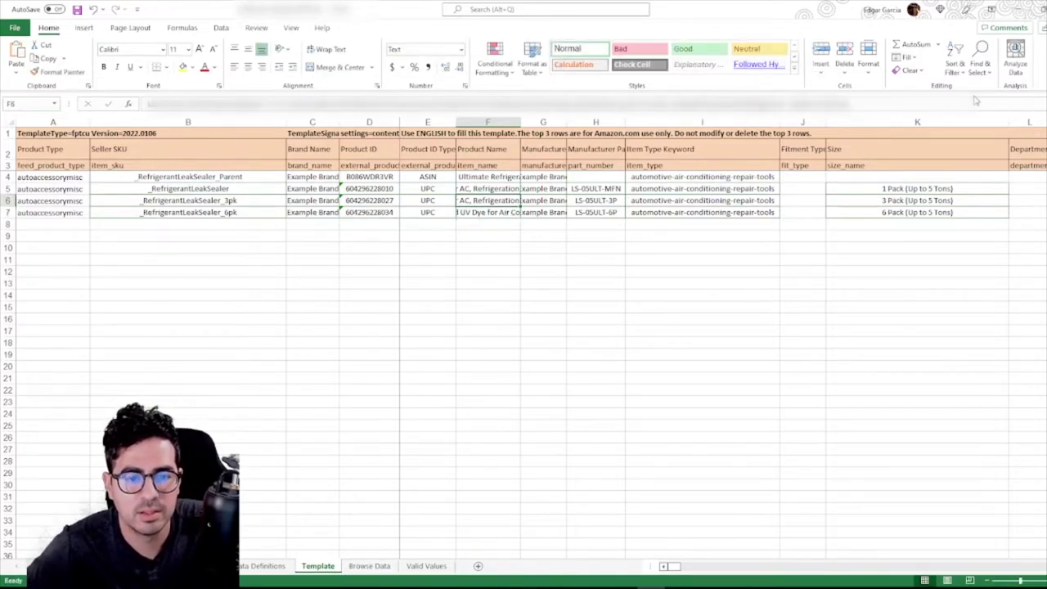
key(Tab)
key(Tab)
key(Tab)
key(Tab)
key(Tab)
key(Tab)
key(Tab)
key(Tab)
key(Tab)
key(Tab)
key(Tab)
key(Tab)
key(Tab)
key(Tab)
key(Tab)
key(Tab)
key(Tab)
key(Tab)
key(Tab)
key(Tab)
key(Tab)
key(Tab)
key(Tab)
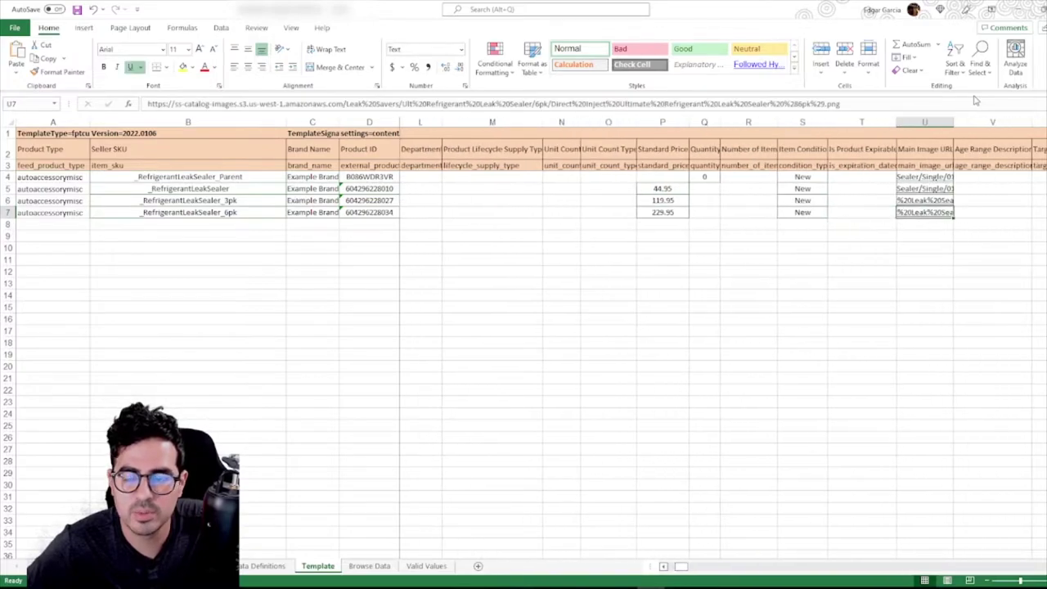
key(Tab)
key(Tab)
key(Tab)
key(Tab)
key(Tab)
key(Tab)
key(Tab)
key(Tab)
key(Tab)
key(Tab)
key(Tab)
key(Tab)
key(Tab)
key(Tab)
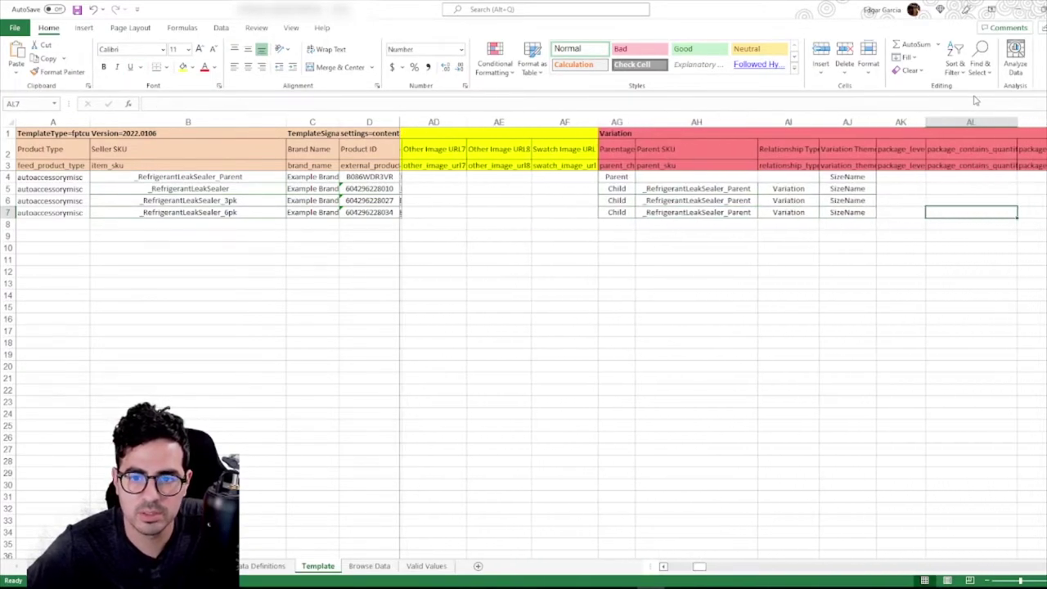
key(Tab)
key(shift+Tab)
key(shift+Tab)
key(shift+Tab)
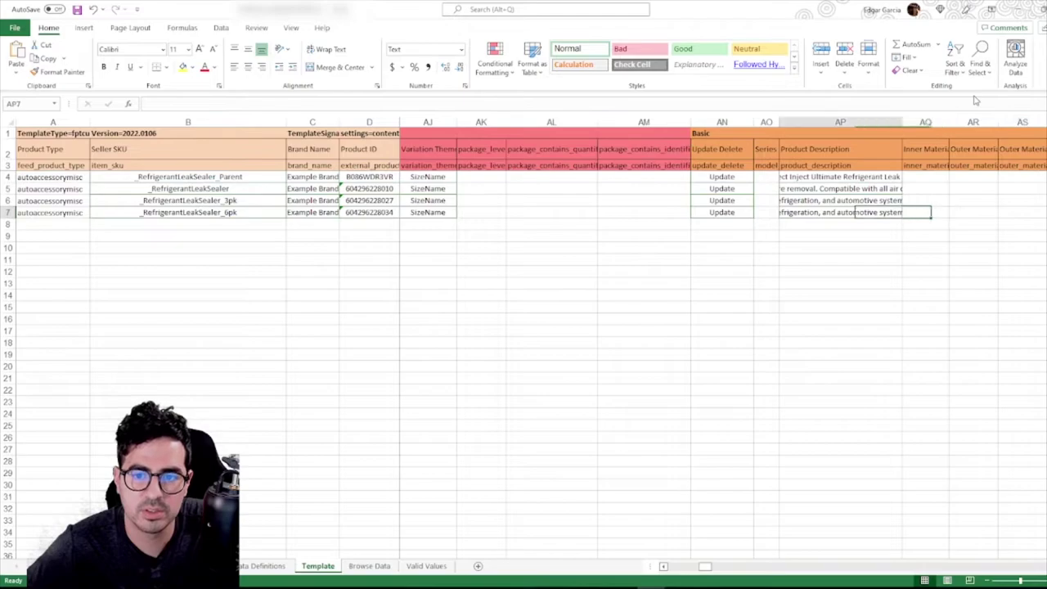
key(F2)
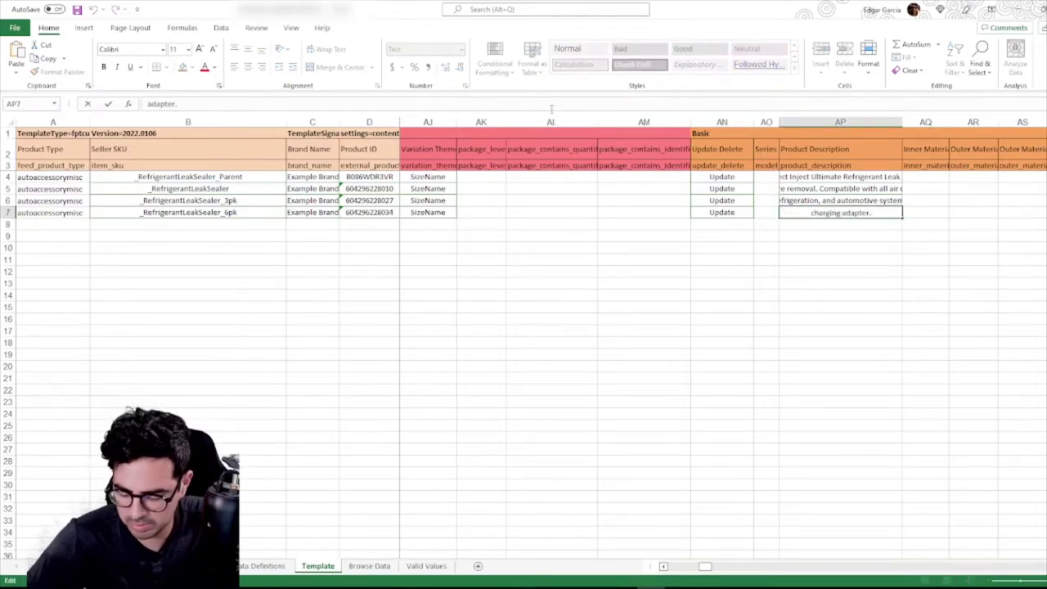
key(ctrl+a)
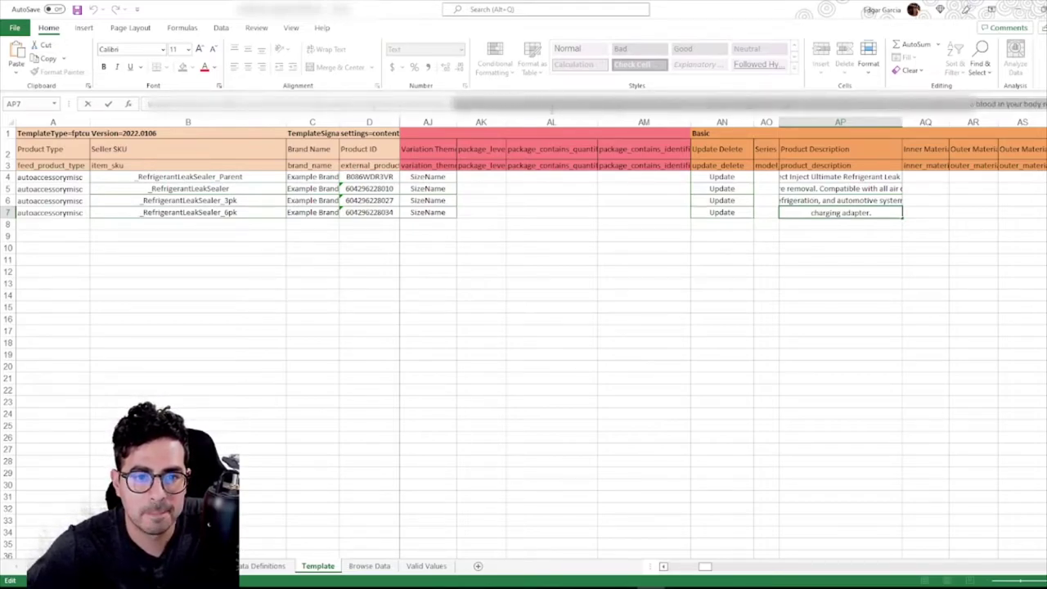
key(Return)
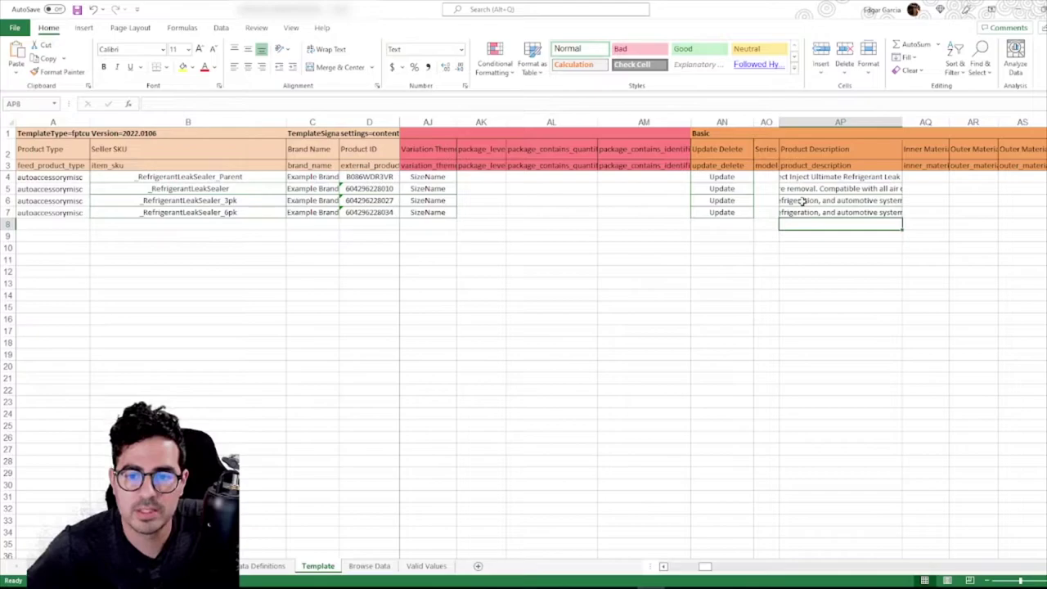
click(818, 213)
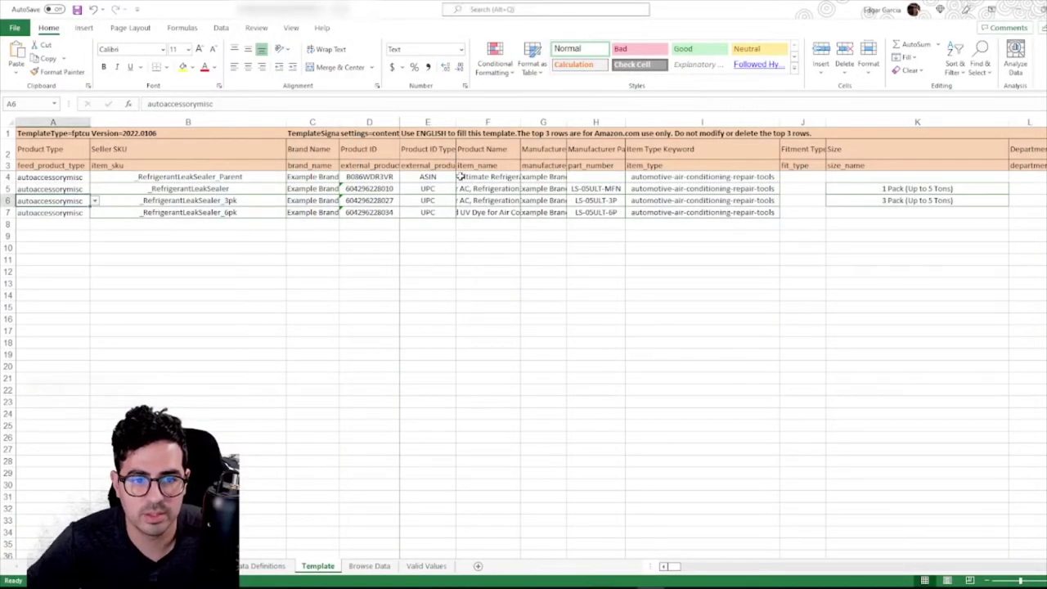
key(Right)
key(Right)
key(Right)
key(Right)
key(Right)
key(Right)
key(Right)
key(Right)
key(Right)
key(Right)
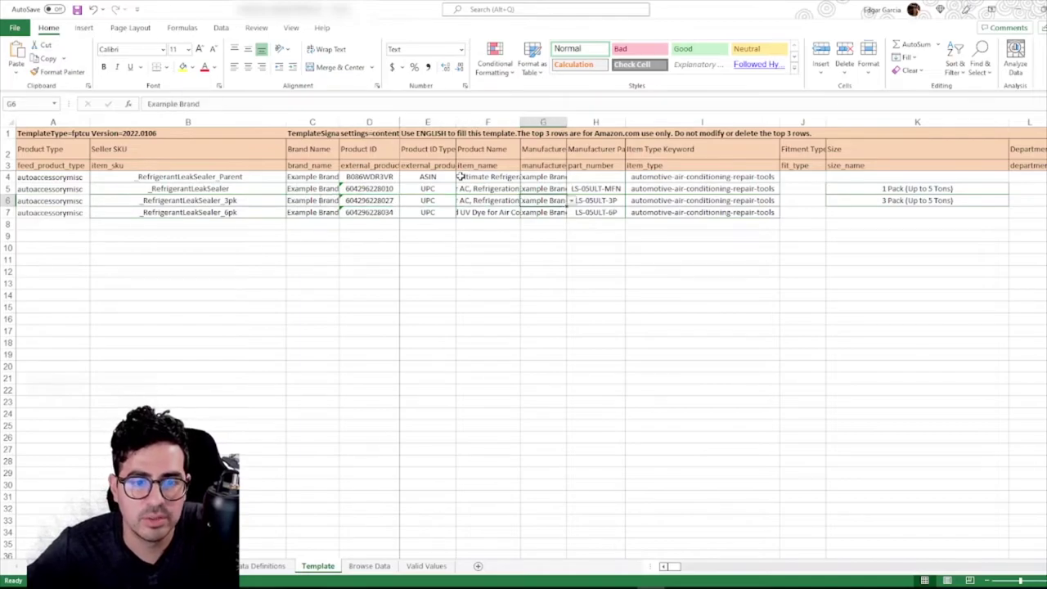
key(Right)
key(Right)
key(Right)
key(Right)
key(Right)
key(Right)
key(Right)
key(Right)
key(Right)
key(Right)
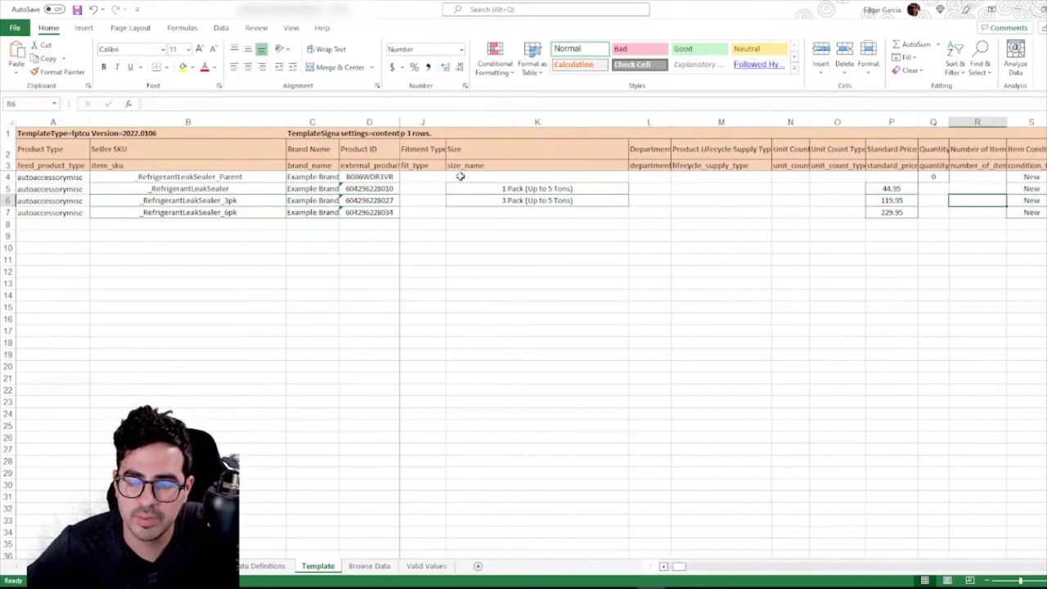
key(Right)
key(Right)
key(Right)
key(Right)
key(Right)
key(Right)
key(Right)
key(Right)
key(Right)
key(Right)
key(Right)
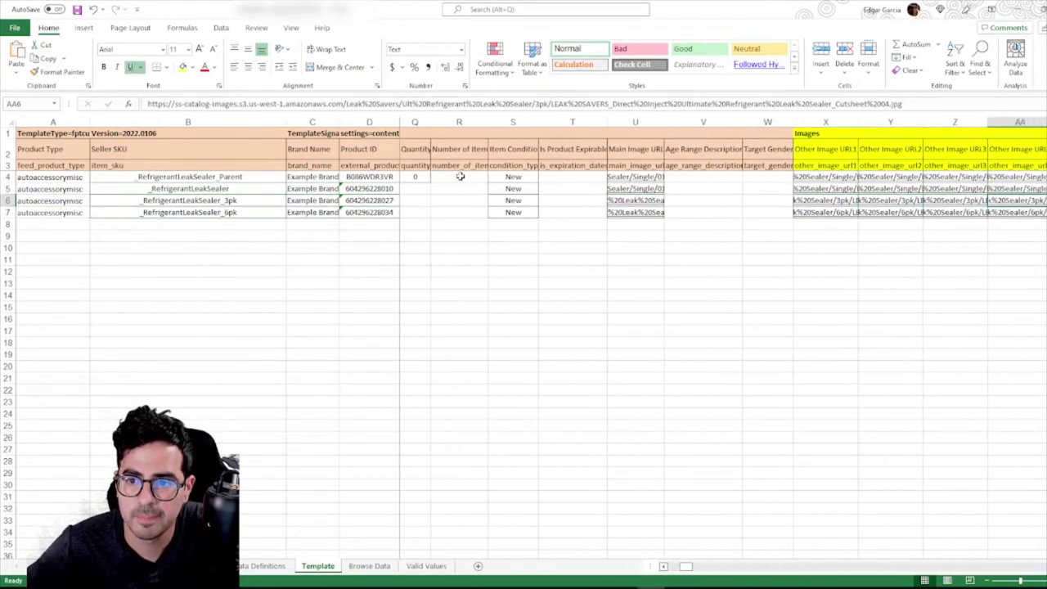
key(Right)
key(Right)
key(Right)
key(Right)
key(Right)
key(Right)
key(Right)
key(Left)
key(Left)
key(Left)
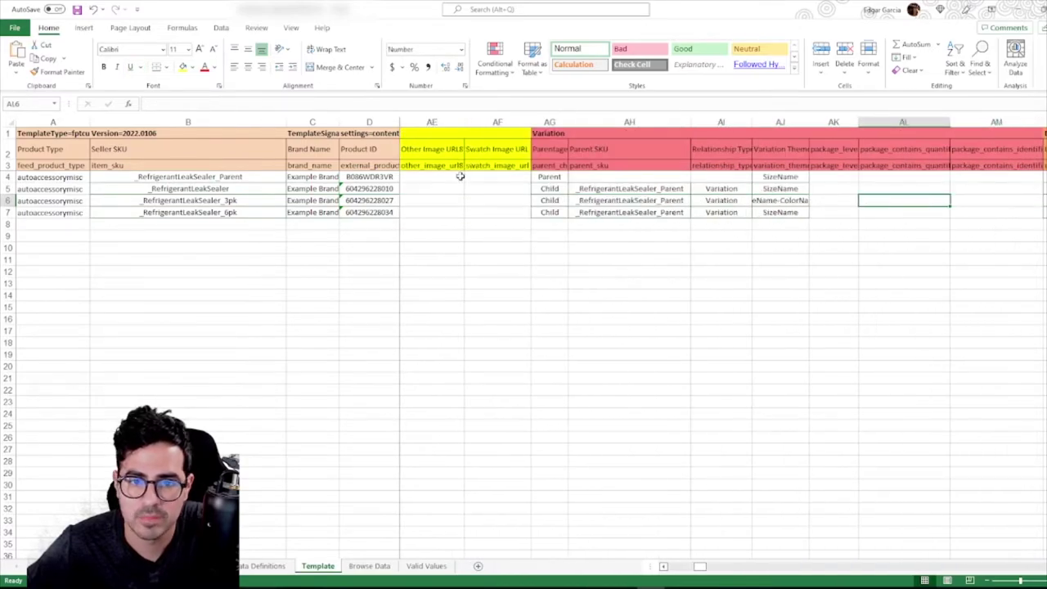
click(549, 188)
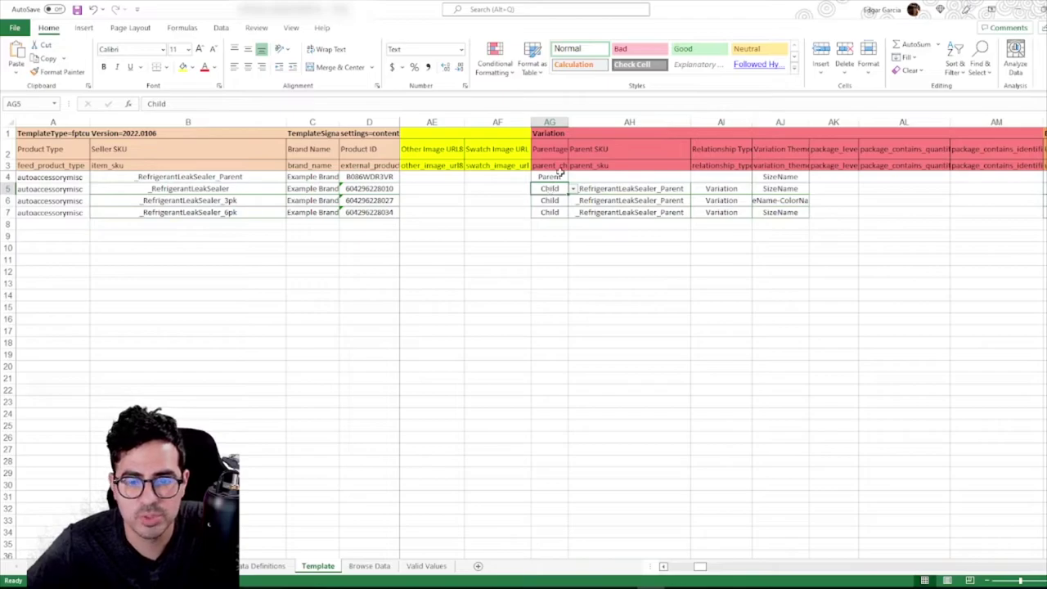
click(623, 202)
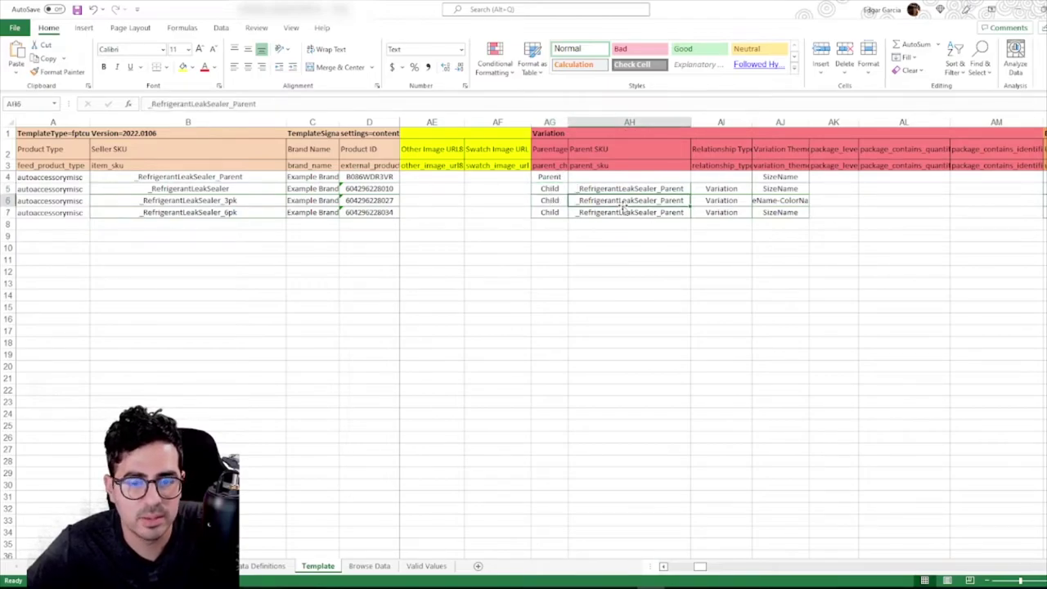
key(Right)
key(Left)
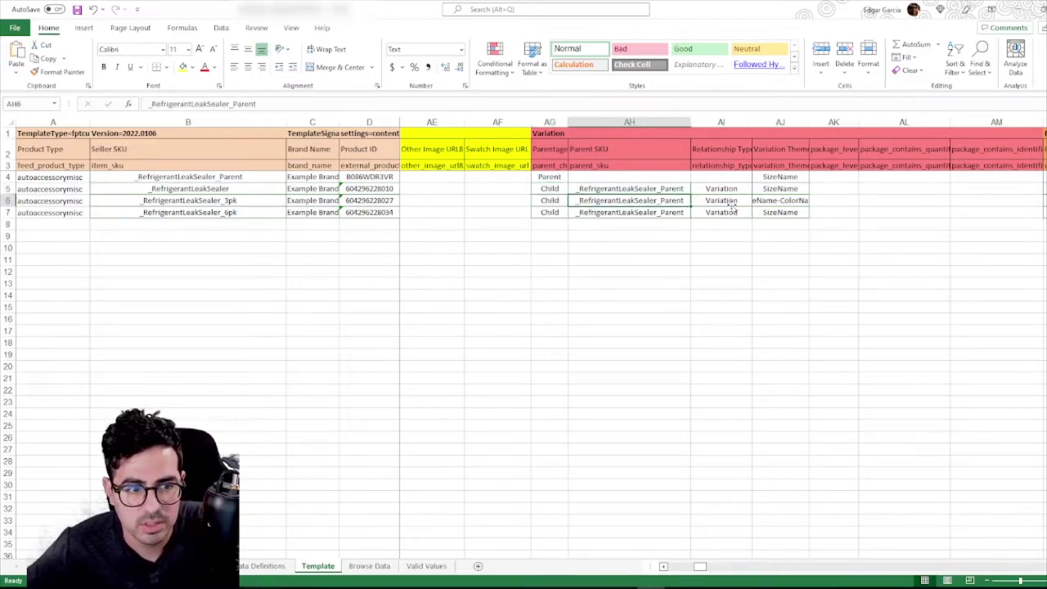
key(Left)
key(Left)
key(Up)
key(Up)
key(Right)
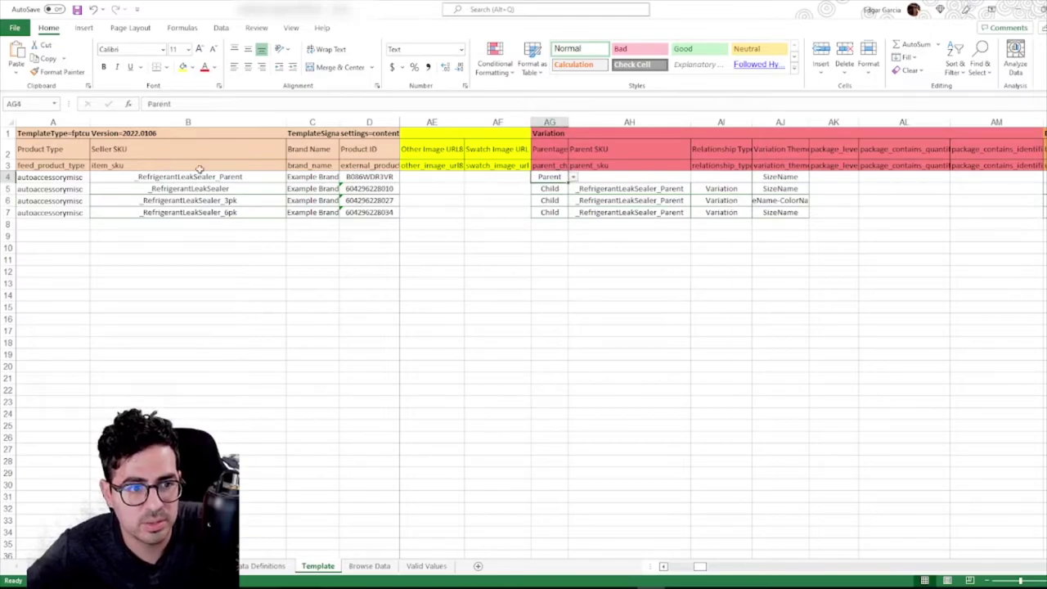
click(779, 190)
Compare the rows' variation themes and change row 6's theme to SizeName
click(781, 211)
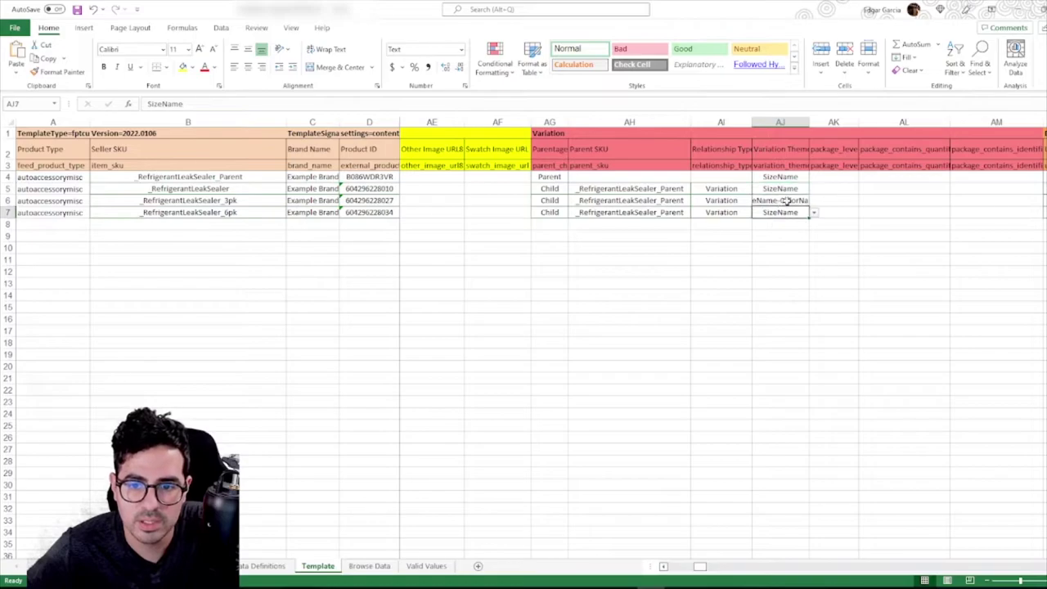
click(785, 200)
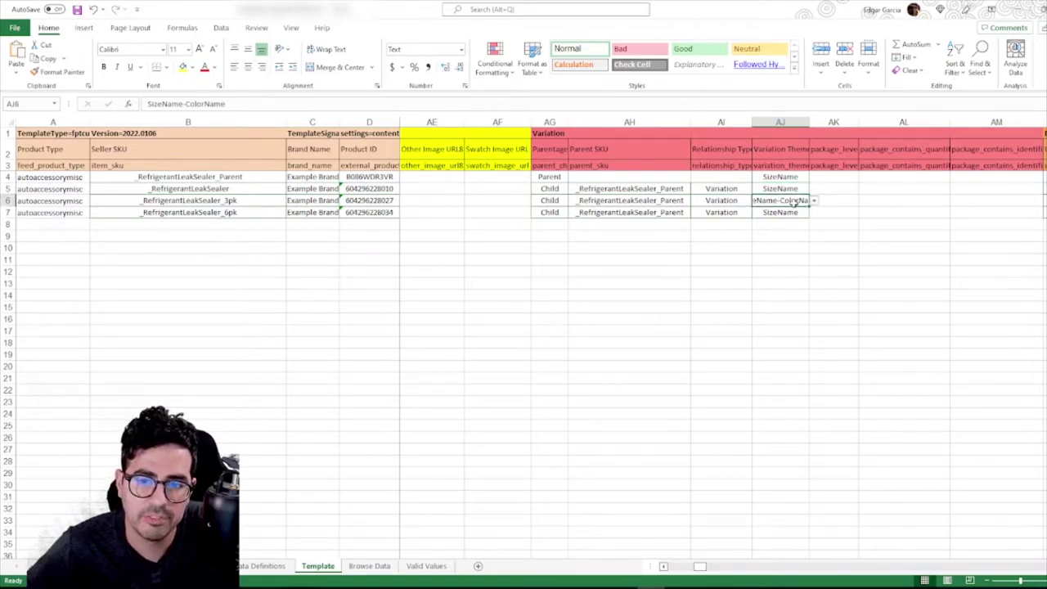
click(789, 190)
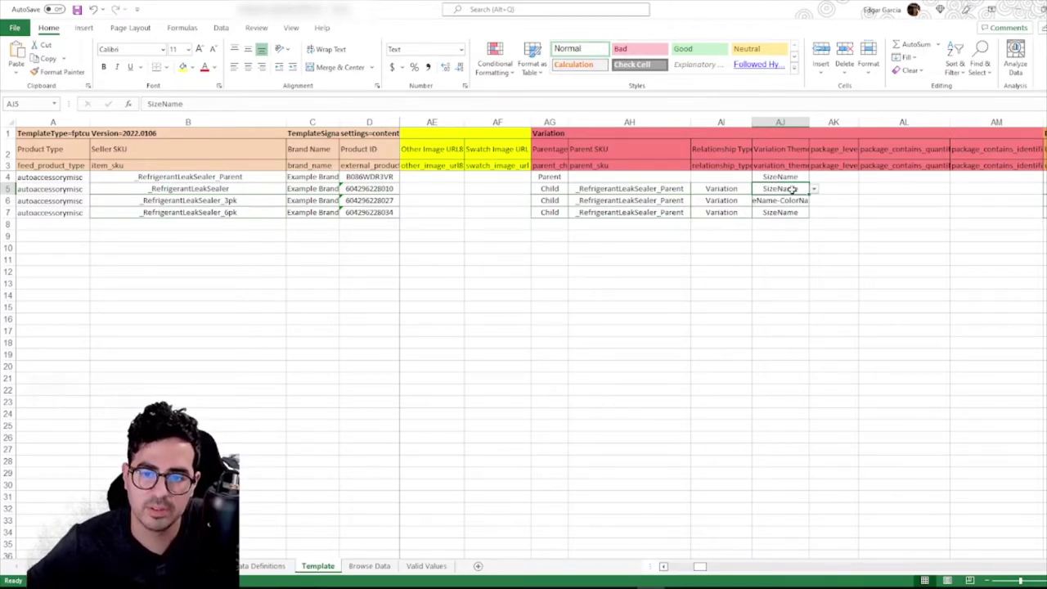
click(778, 201)
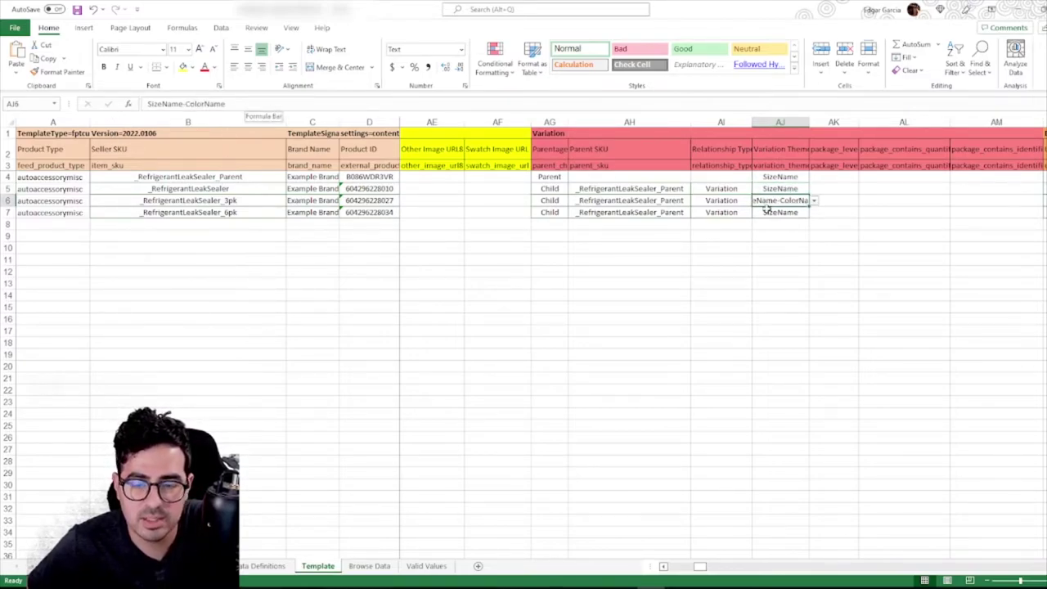
click(814, 201)
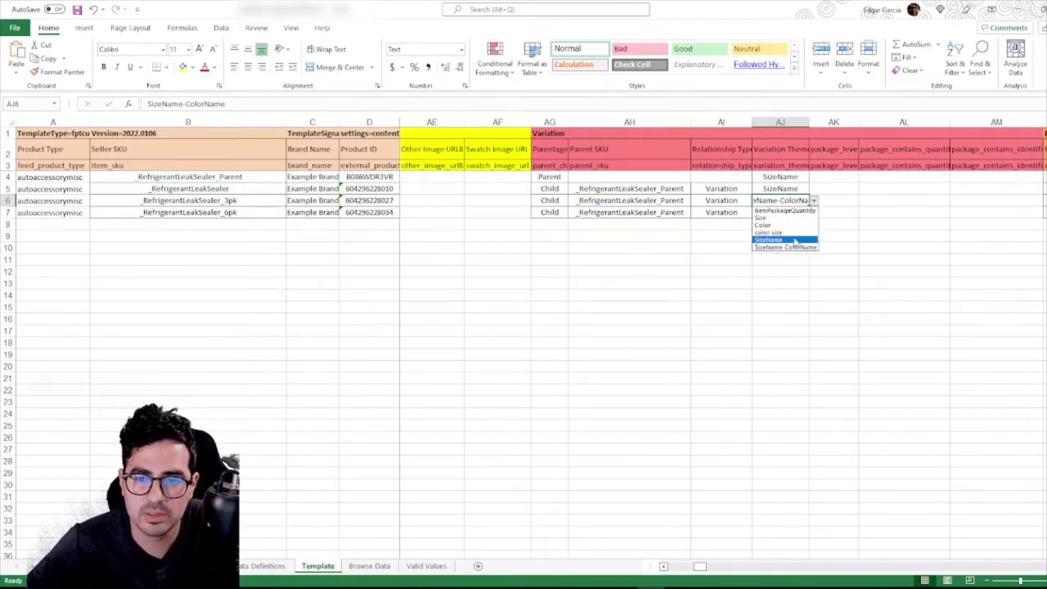
click(769, 239)
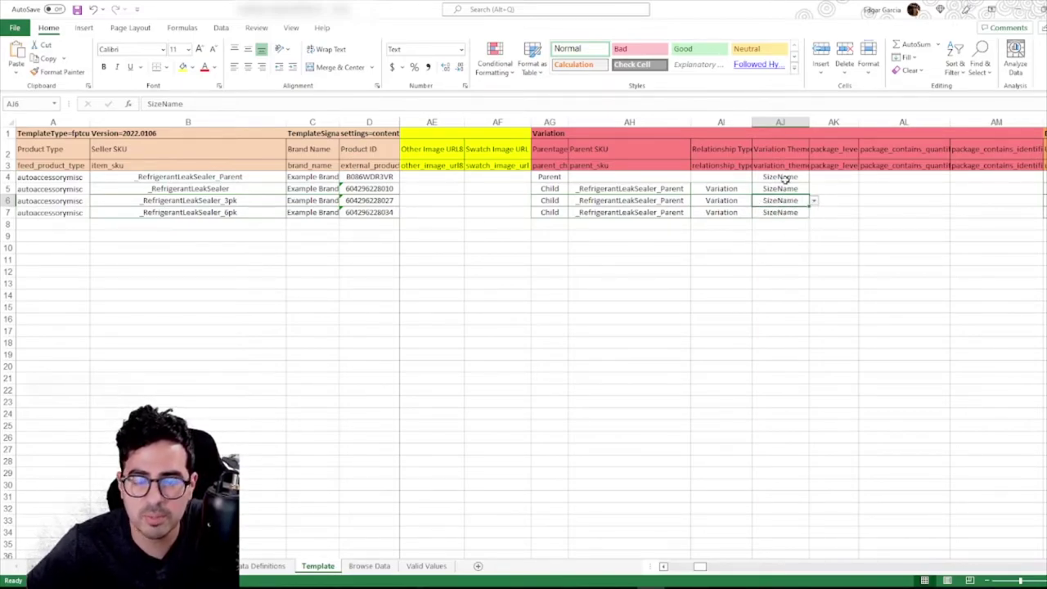
Verify the parent SKUs, relationship types and SizeName themes across the parent and child rows
click(782, 178)
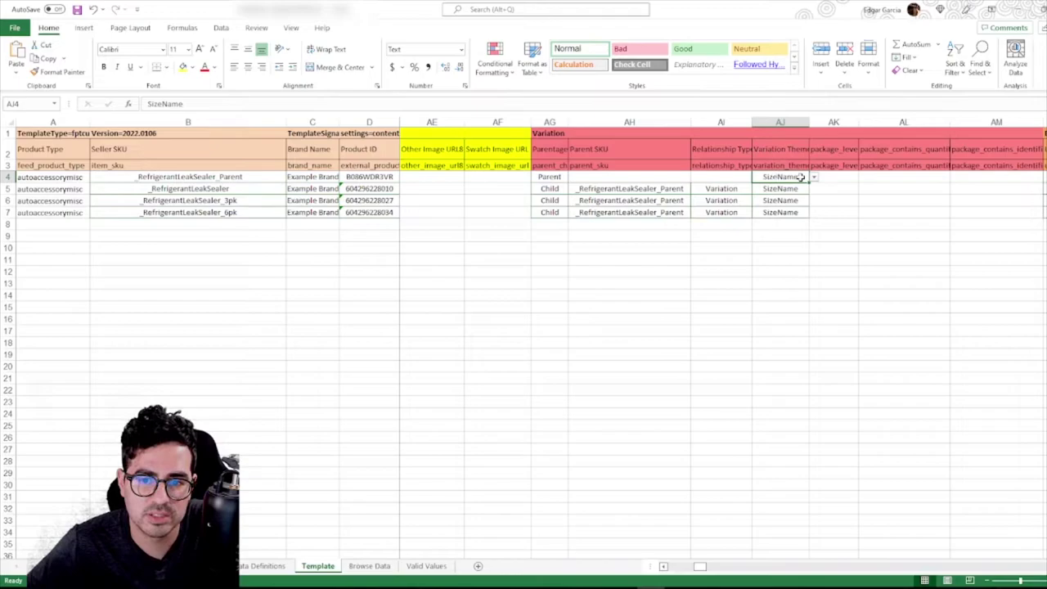
click(726, 188)
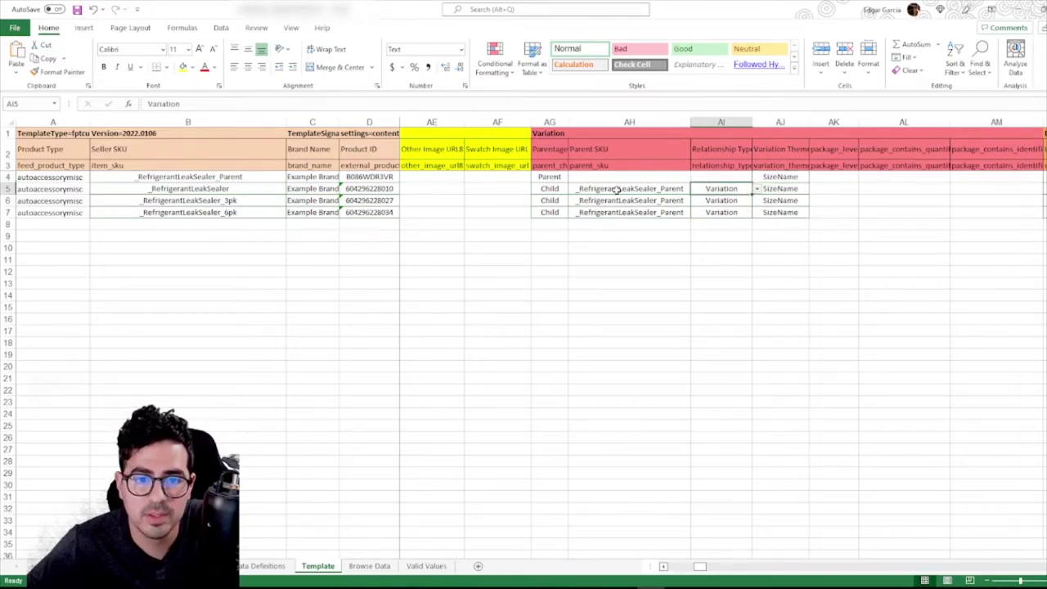
click(635, 200)
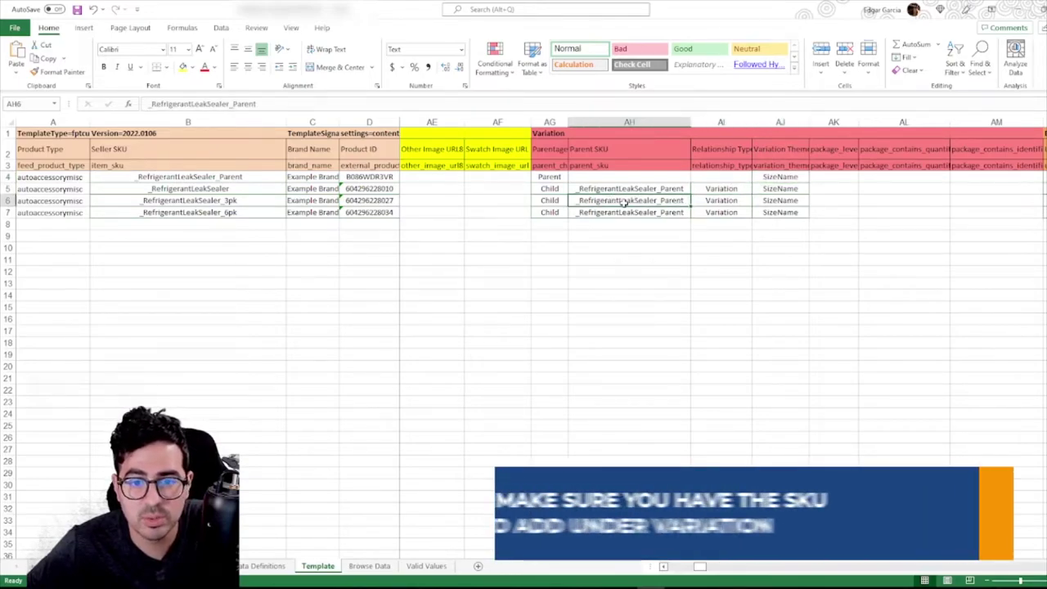
click(225, 176)
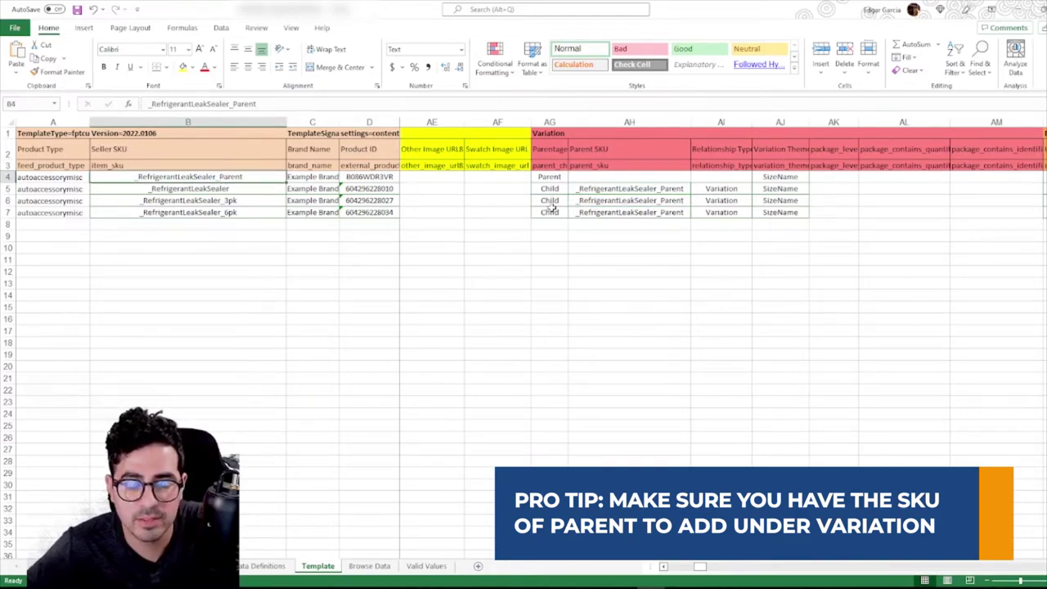
click(622, 190)
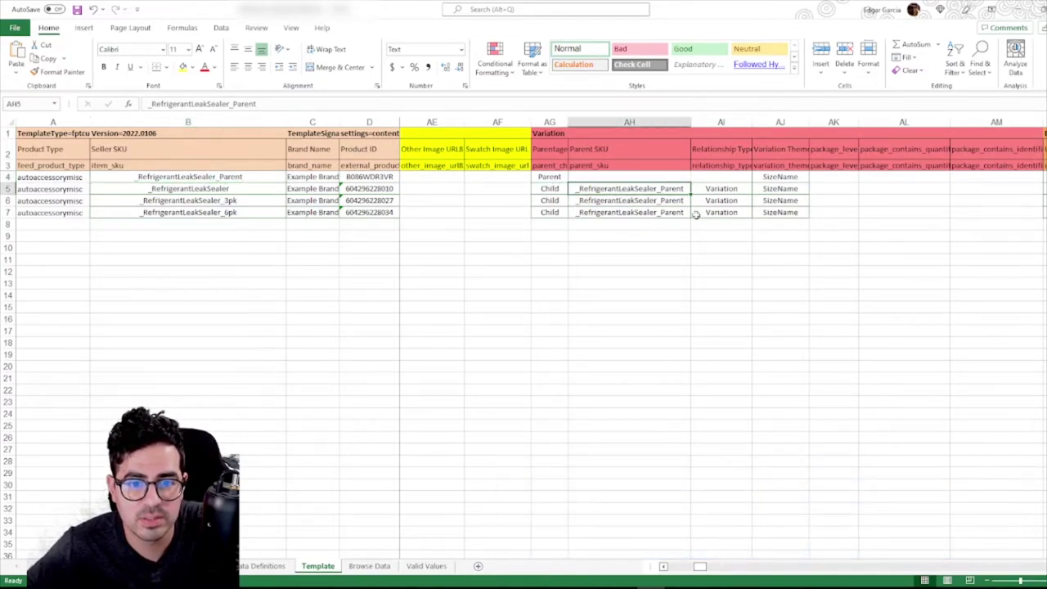
key(Right)
key(Right)
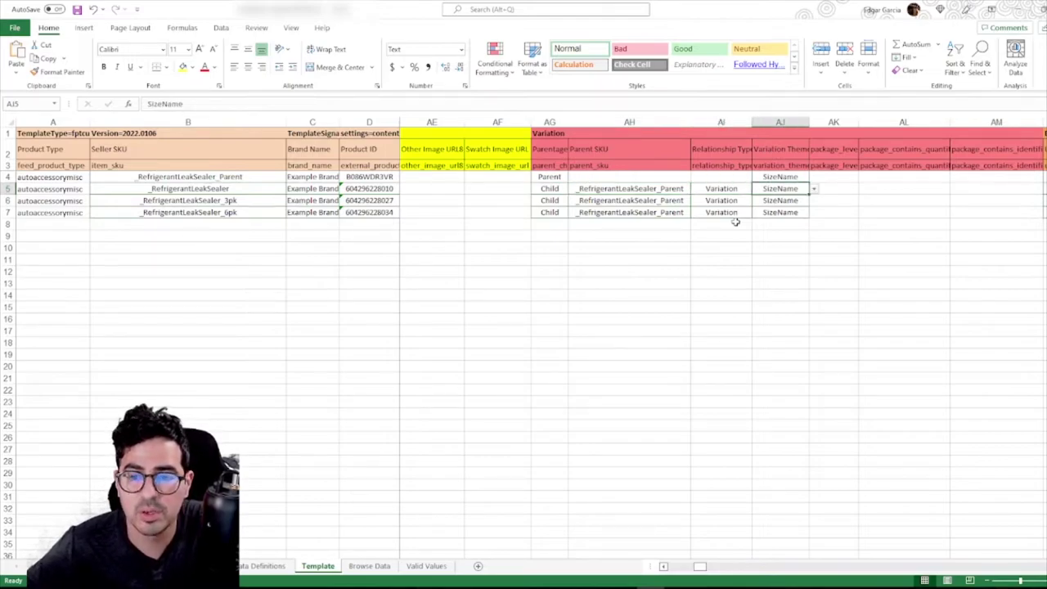
click(781, 199)
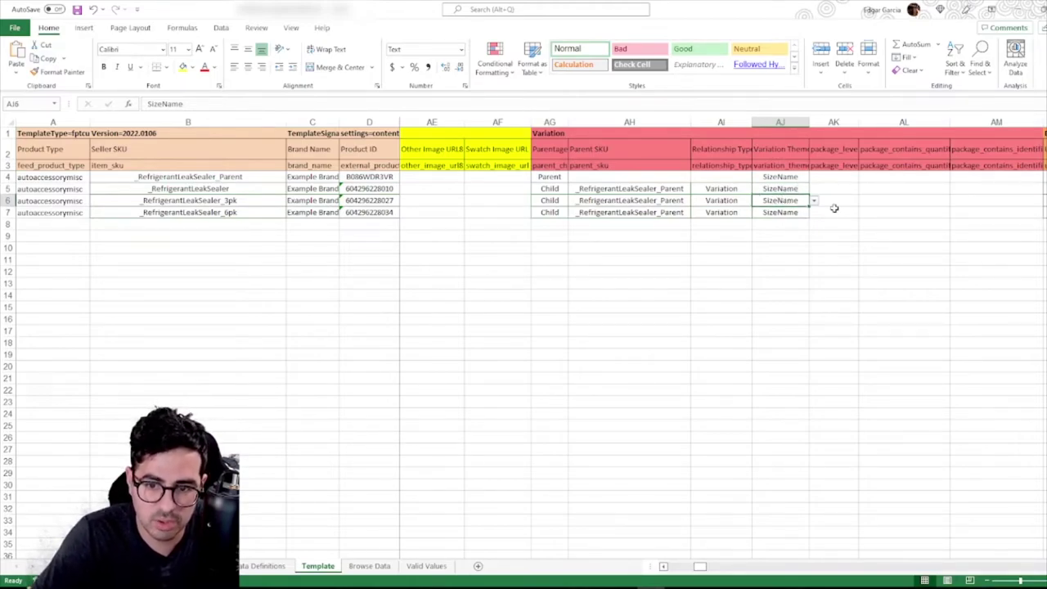
Locate the size_name column with a sheet search and select the Size column
key(ctrl+f)
text(i)
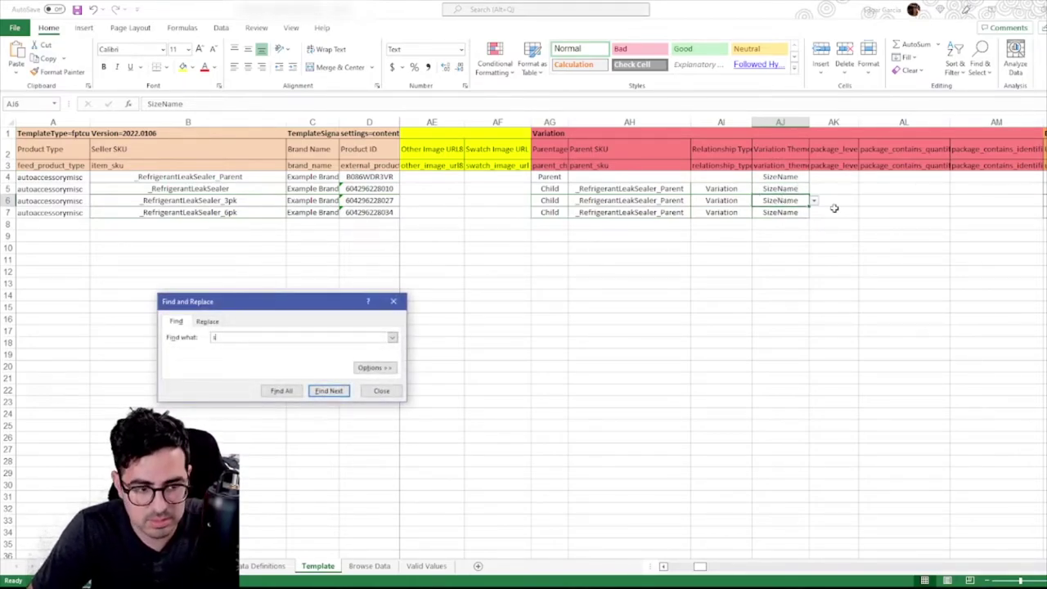
text(ze_n)
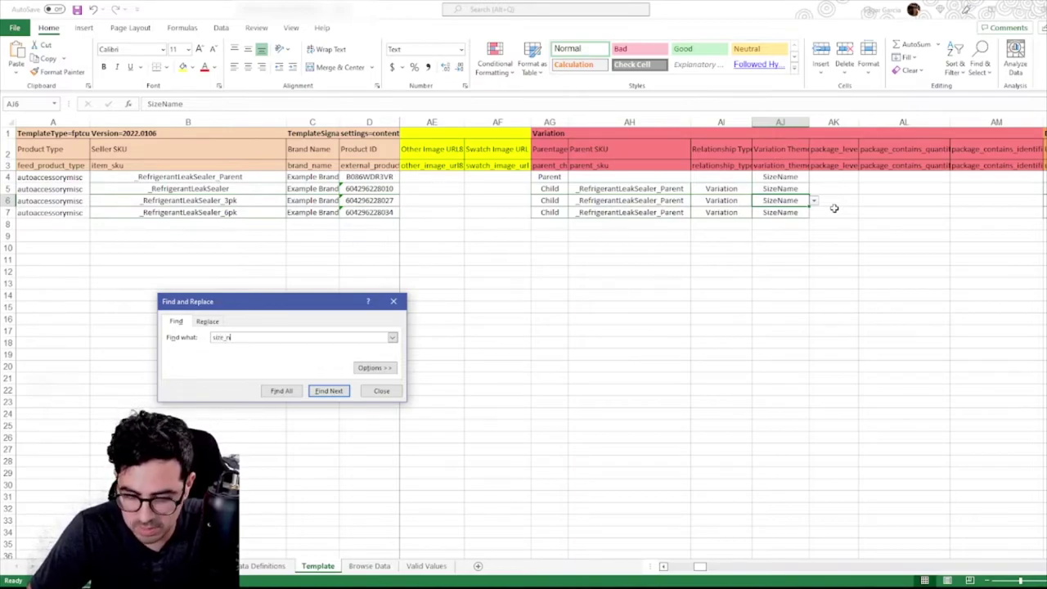
text(ame)
click(327, 392)
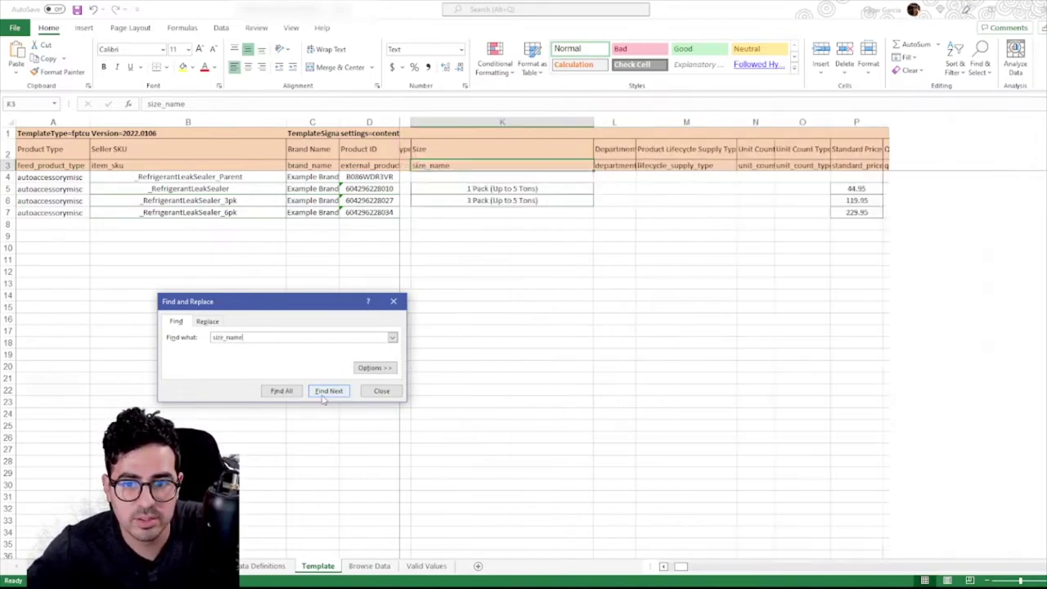
click(379, 391)
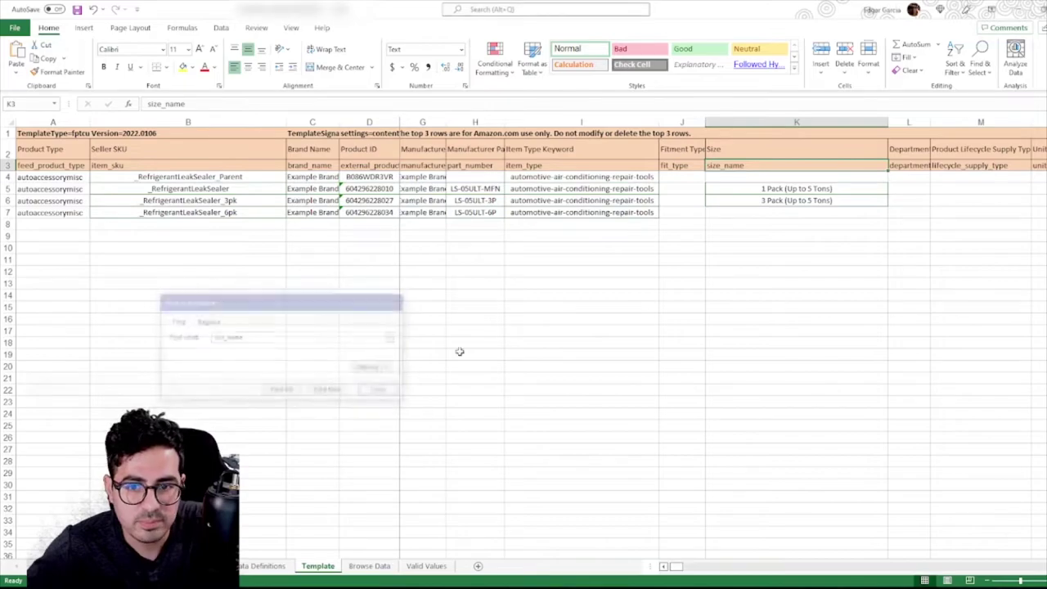
click(778, 122)
Enter '6 Pack (Up to 5 Tons)' as the 6pk row's size in K7
click(731, 215)
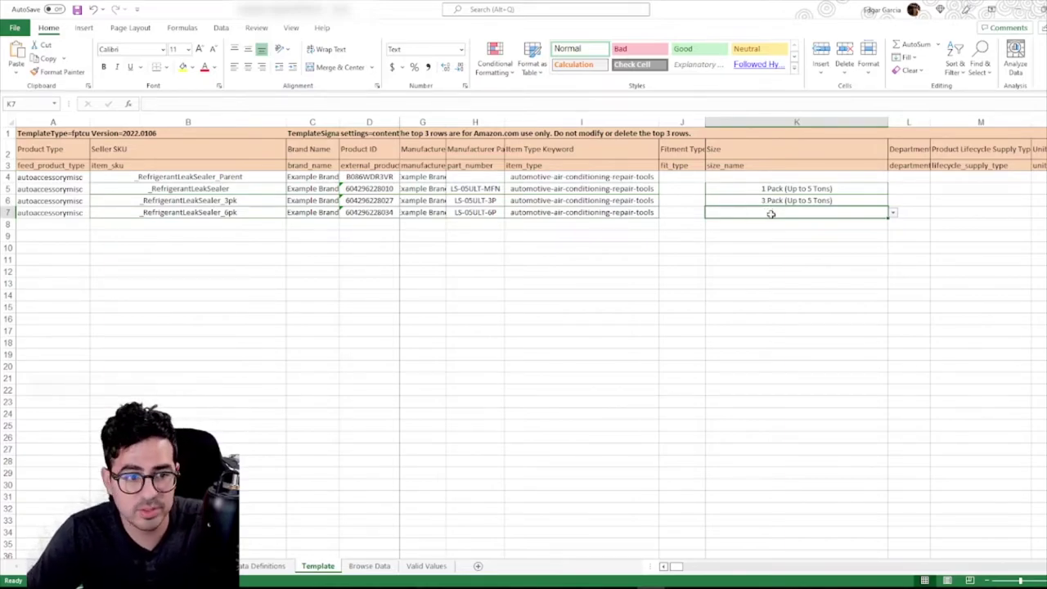
text(6 Pack)
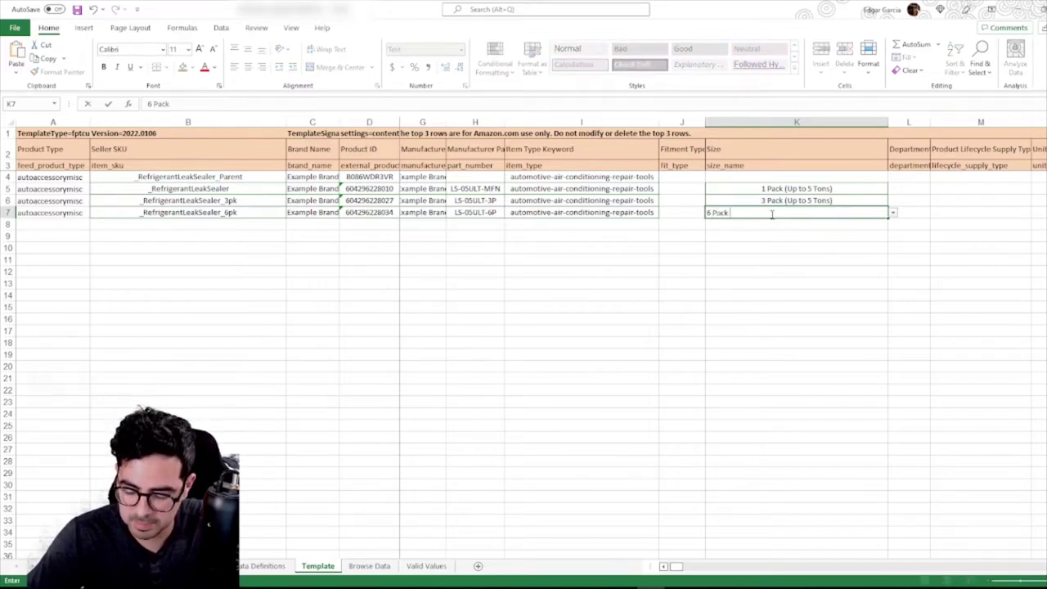
text( (Up)
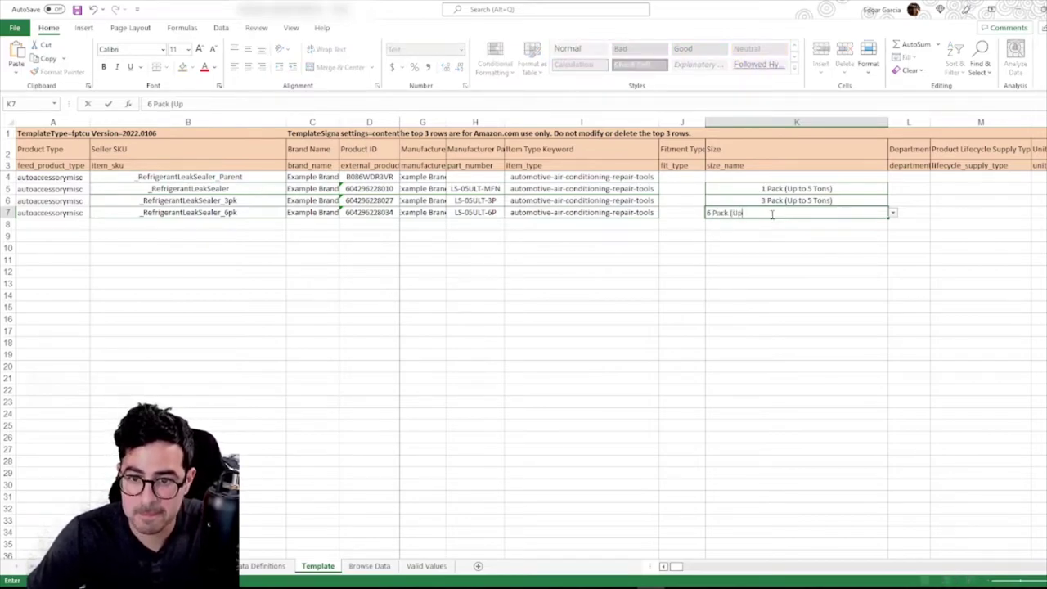
text( to 5 Ton)
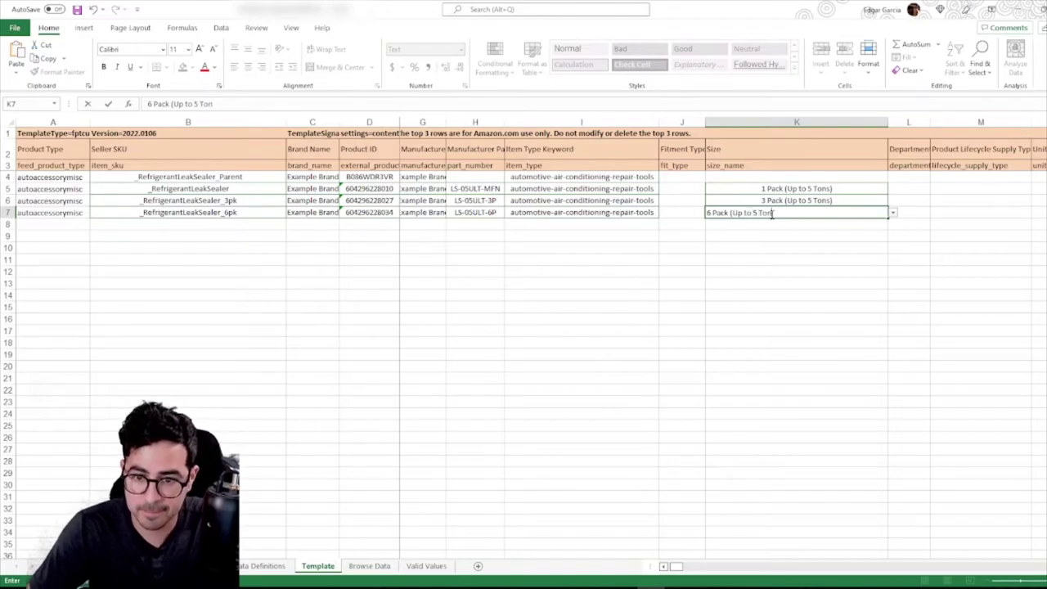
text(s))
key(Return)
key(Up)
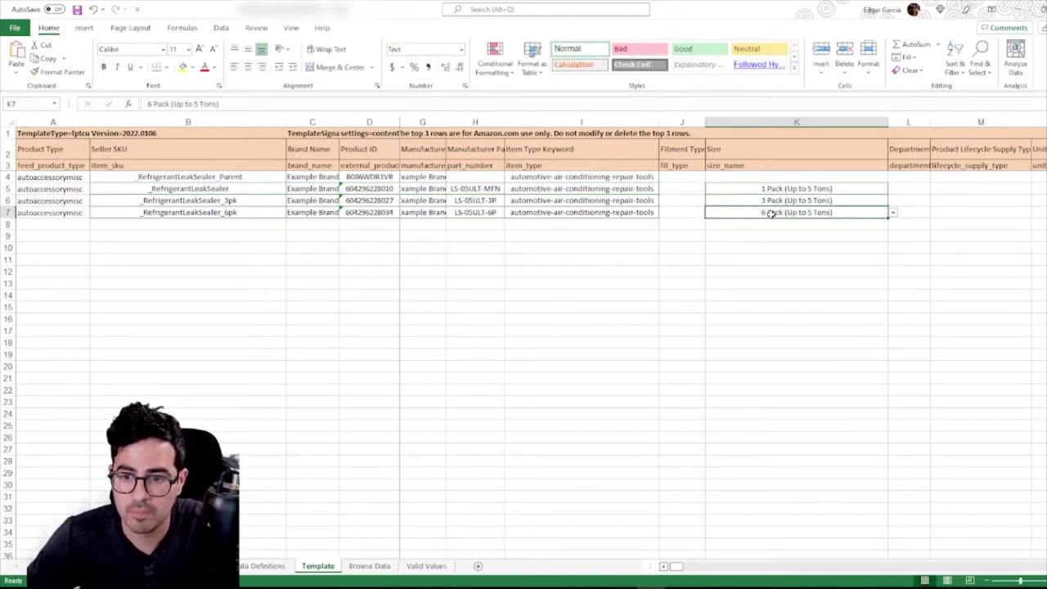
key(Up)
key(Left)
key(Left)
key(Left)
key(Left)
key(Left)
key(Left)
key(Left)
key(Left)
key(Left)
key(Left)
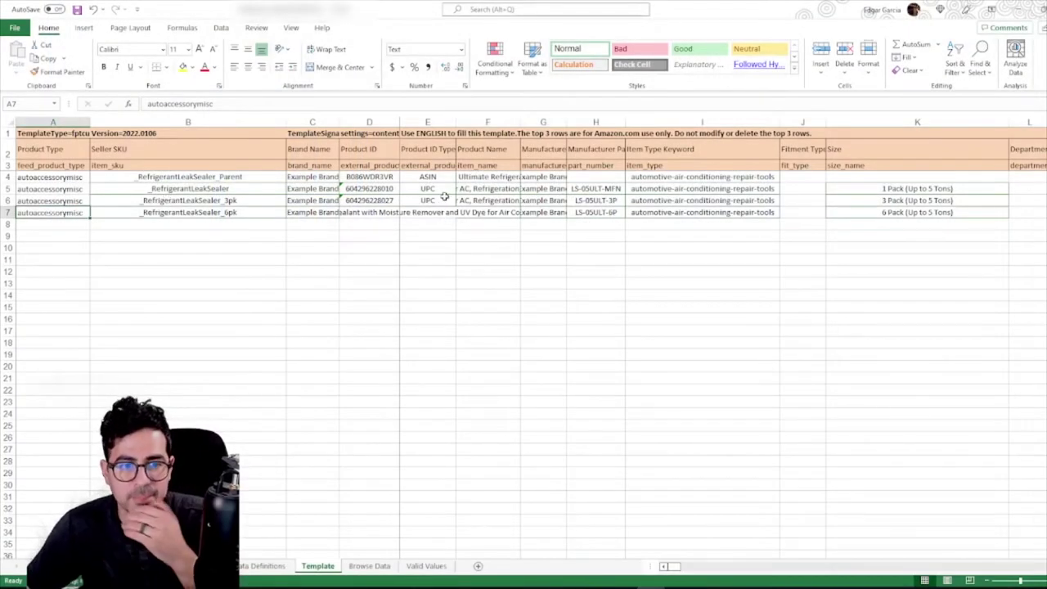
Set the 6pk row's product ID type in E7 to UPC
key(Right)
key(Left)
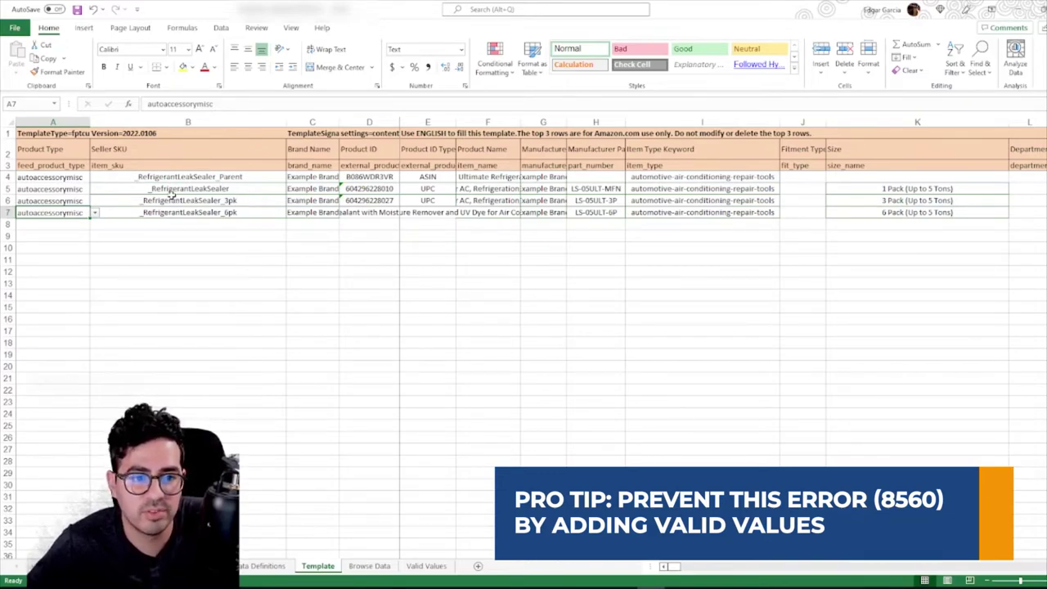
click(368, 200)
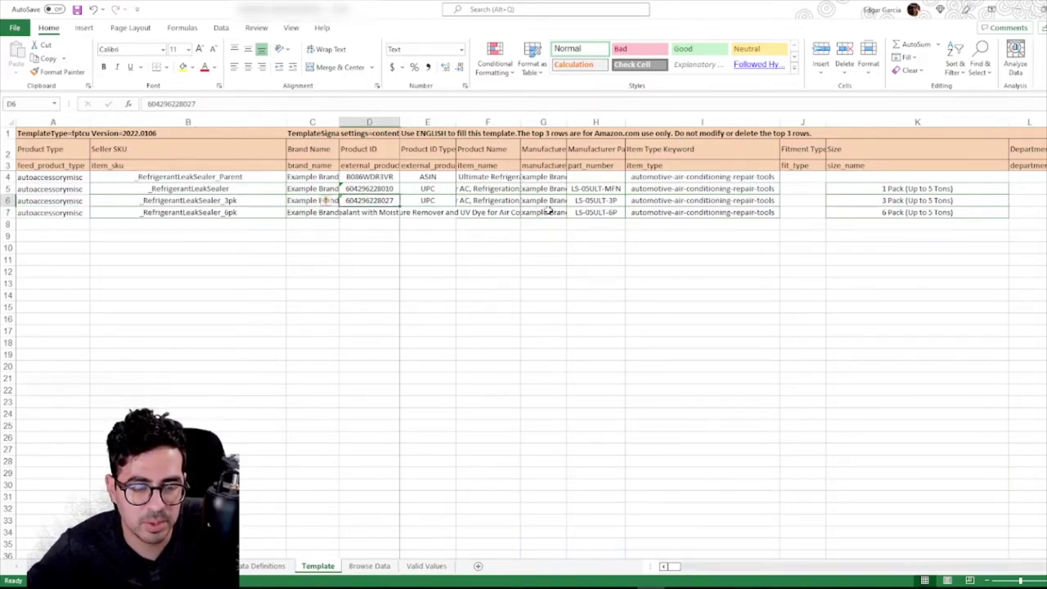
key(Down)
key(Right)
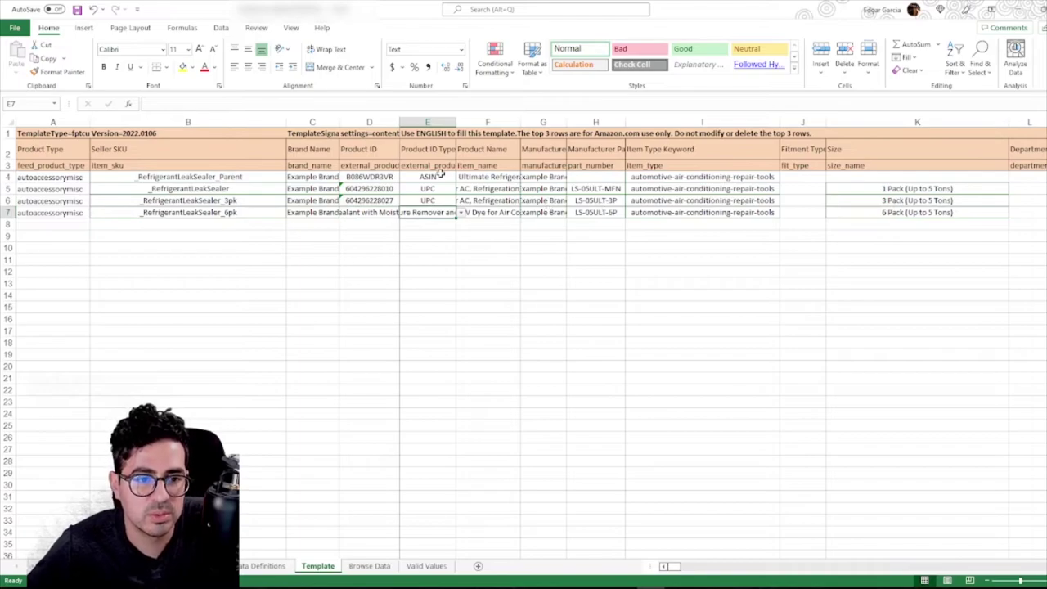
click(463, 213)
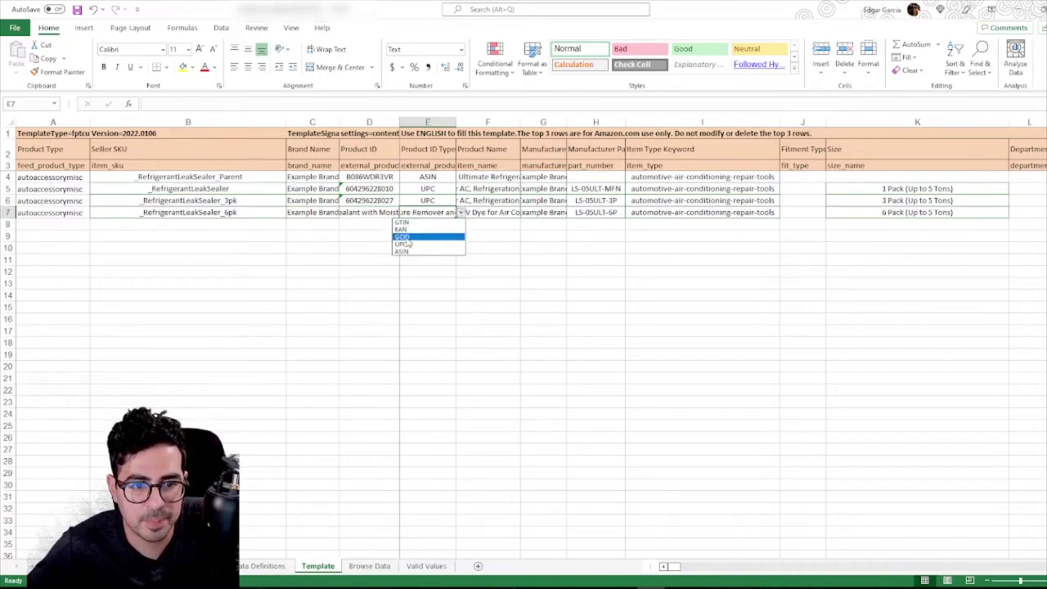
click(419, 229)
click(356, 215)
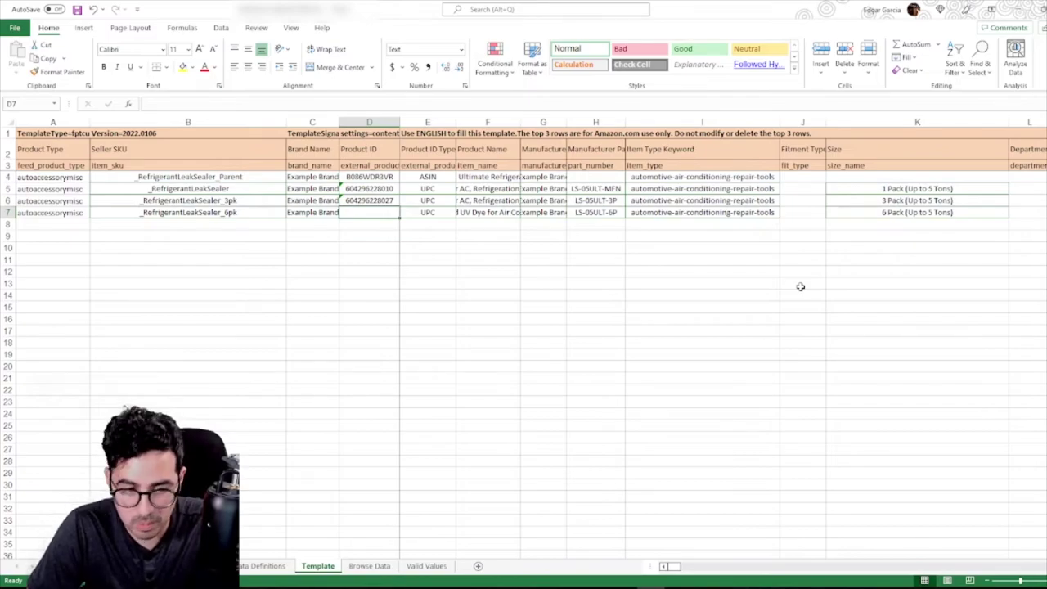
text(604290)
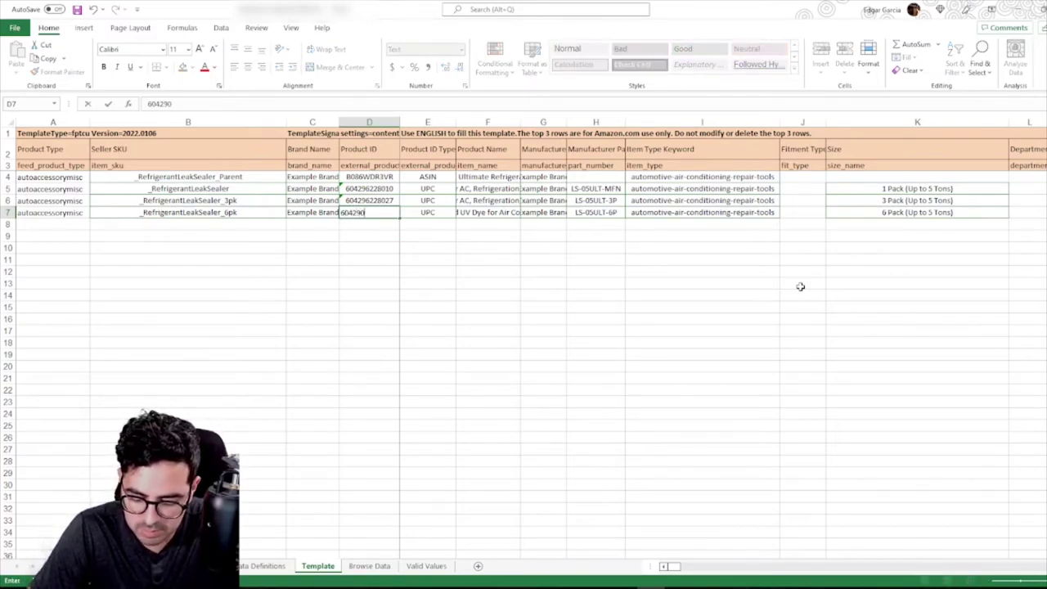
text(871653)
key(Return)
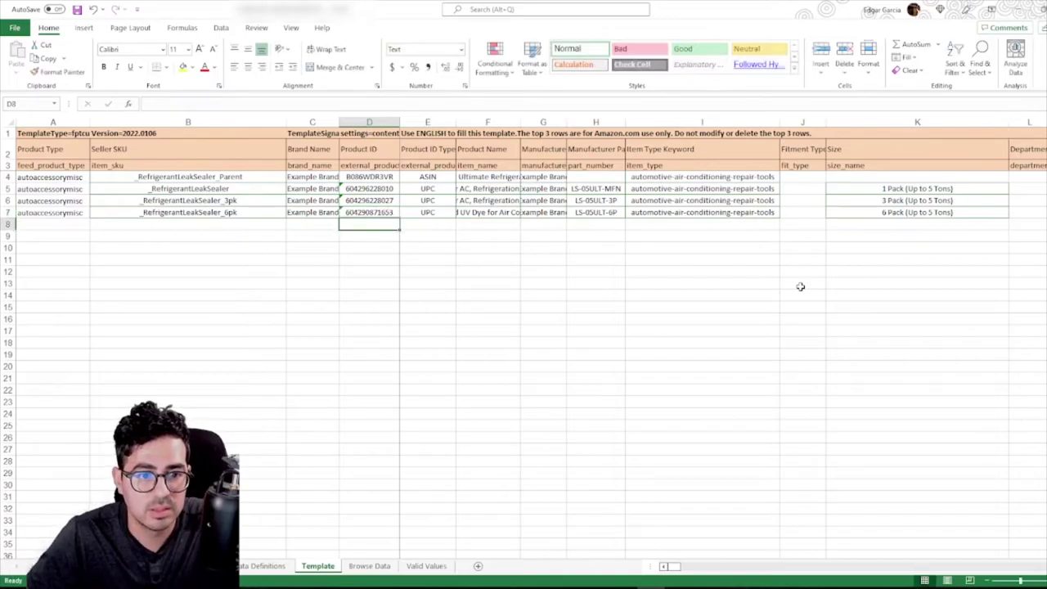
click(423, 212)
key(Right)
key(Right)
key(Right)
key(Right)
key(Right)
key(Right)
key(Right)
key(Right)
key(Right)
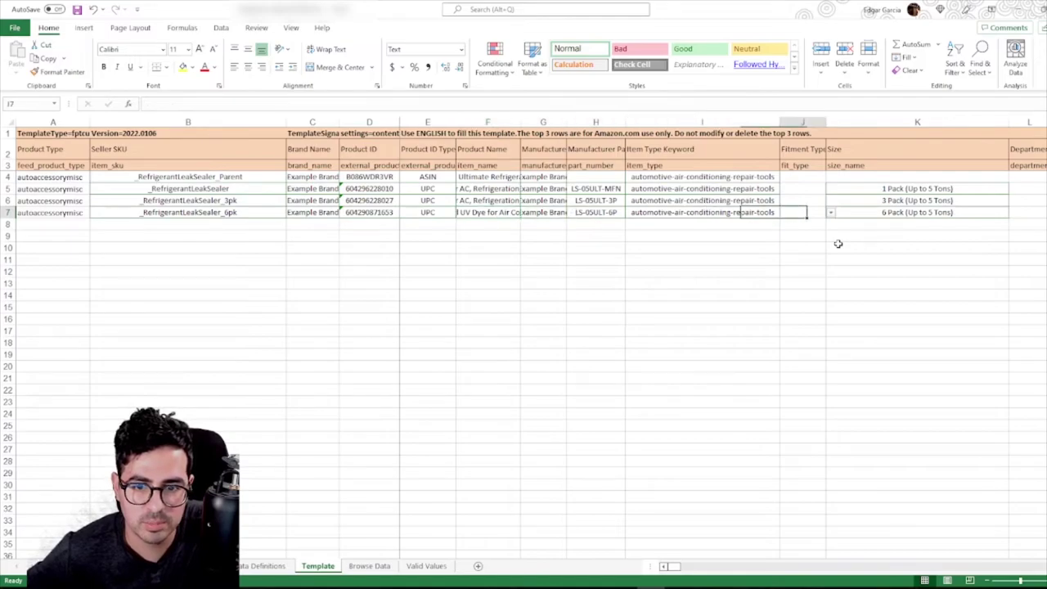
key(Right)
key(Right)
key(Right)
key(Right)
key(Right)
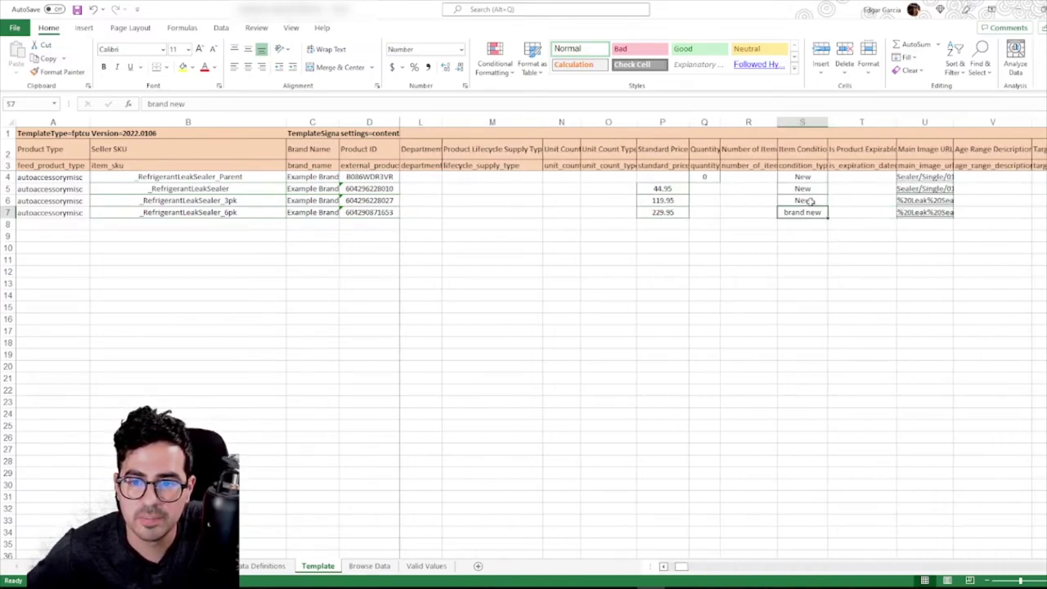
click(809, 200)
click(806, 212)
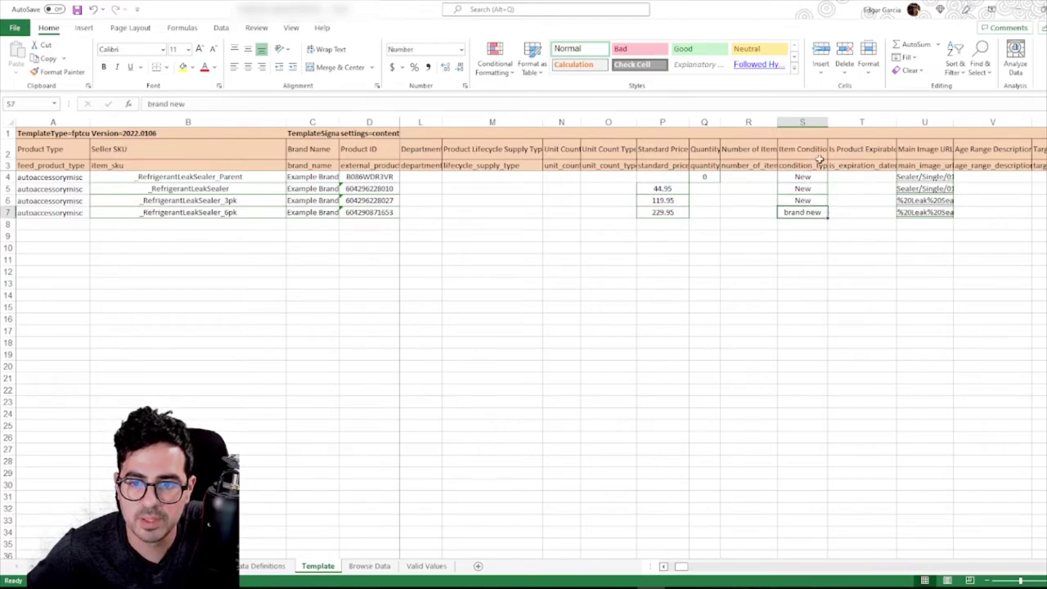
click(819, 200)
click(832, 200)
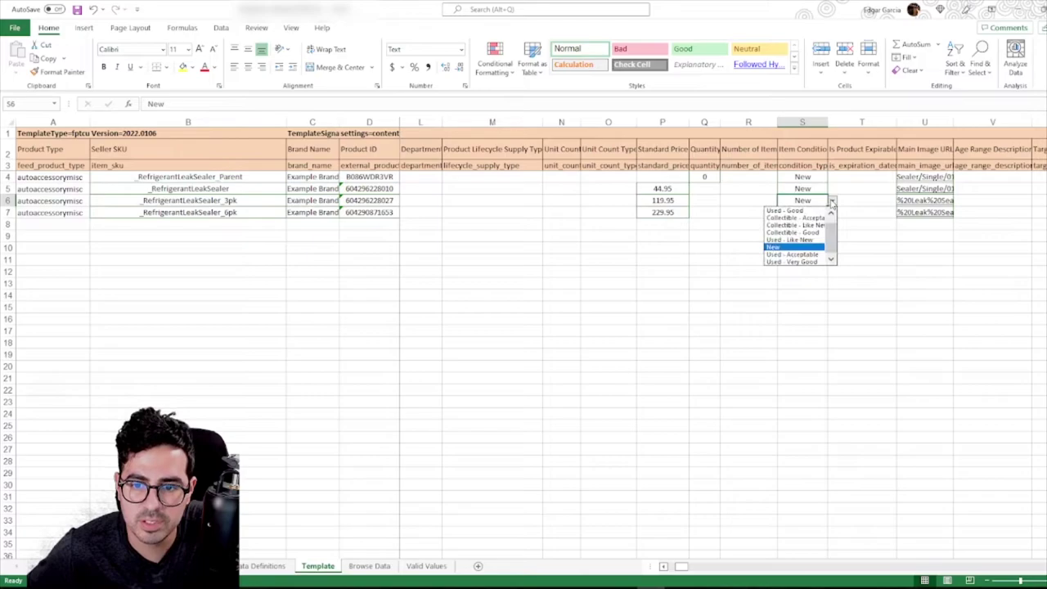
click(832, 200)
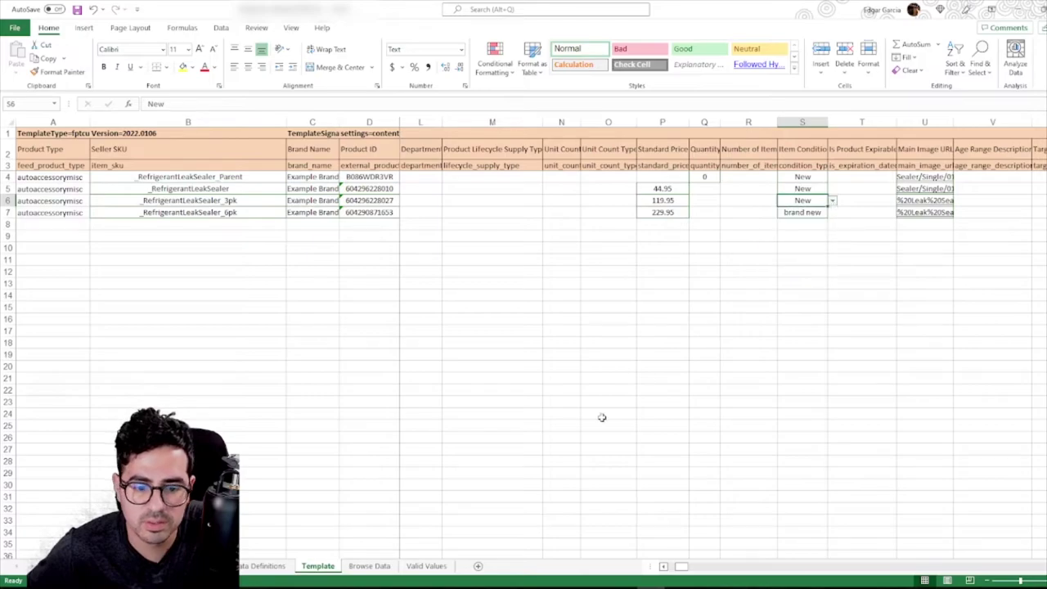
click(427, 566)
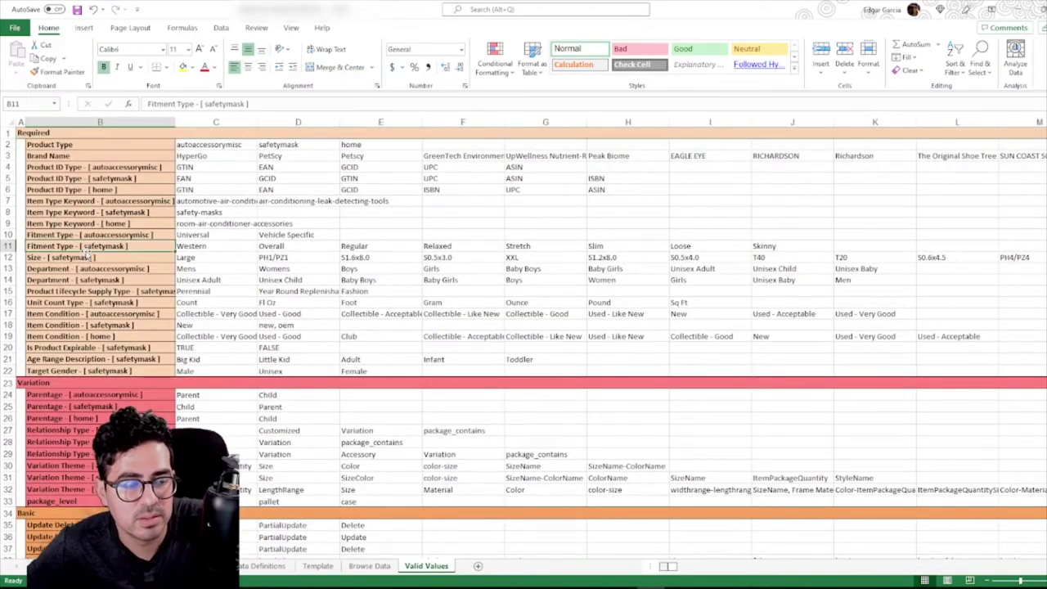
key(Up)
key(Up)
key(Up)
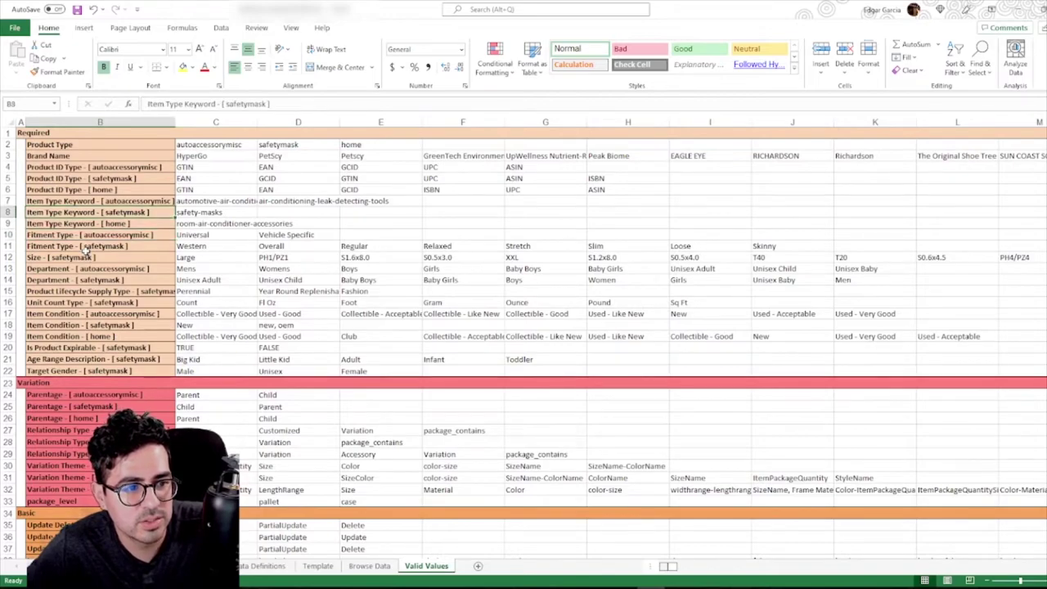
key(Down)
key(Down)
key(Down)
key(Down)
key(Down)
key(Down)
key(Down)
key(Down)
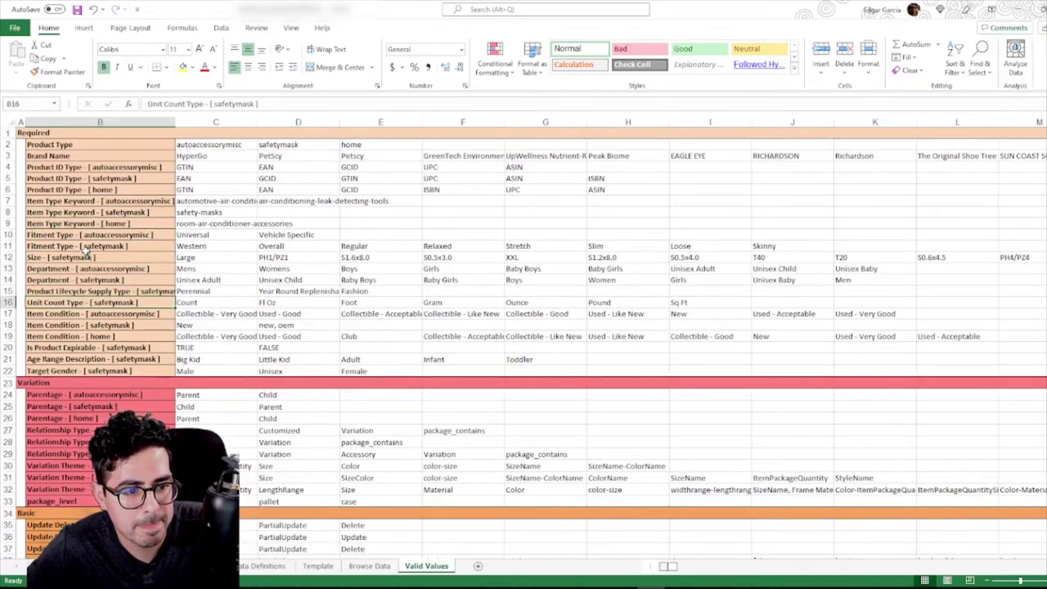
key(Down)
key(Down)
key(Right)
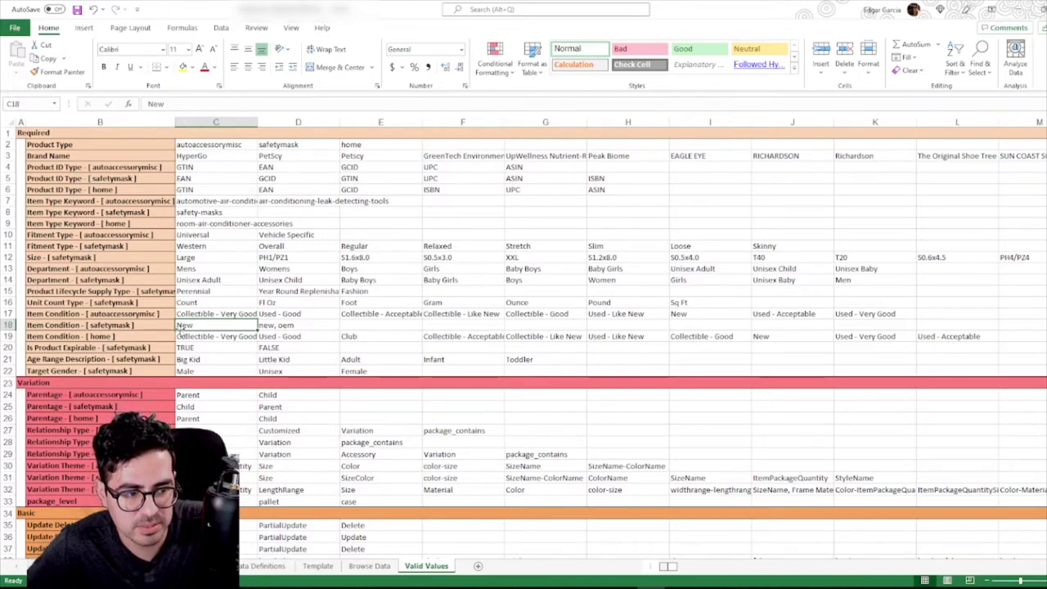
key(Right)
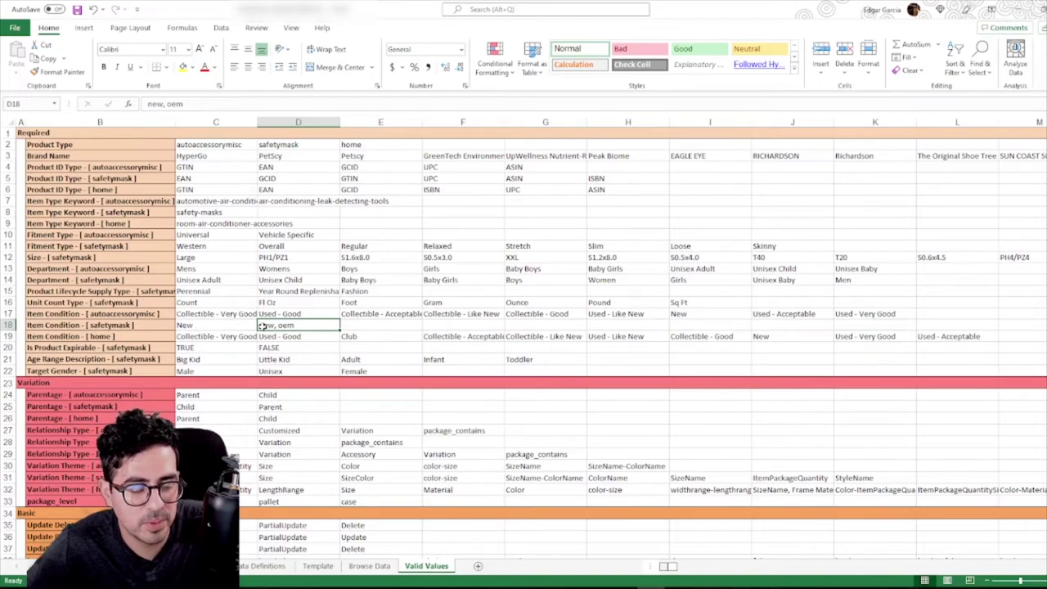
Copy New from S6 into S7, replacing 'brand new', then review row 7
click(318, 566)
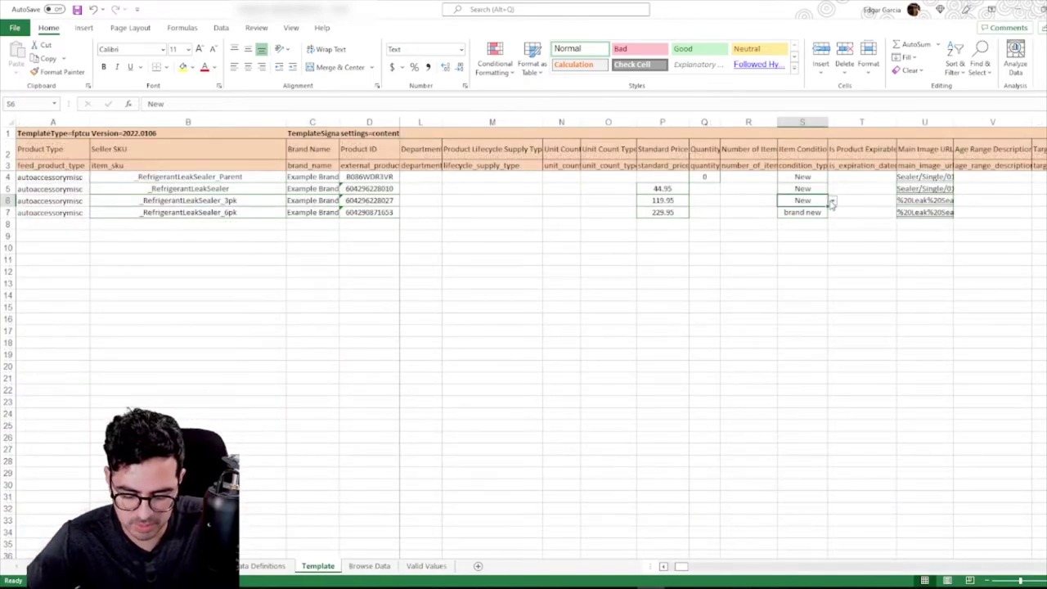
key(ctrl+c)
key(Down)
key(ctrl+v)
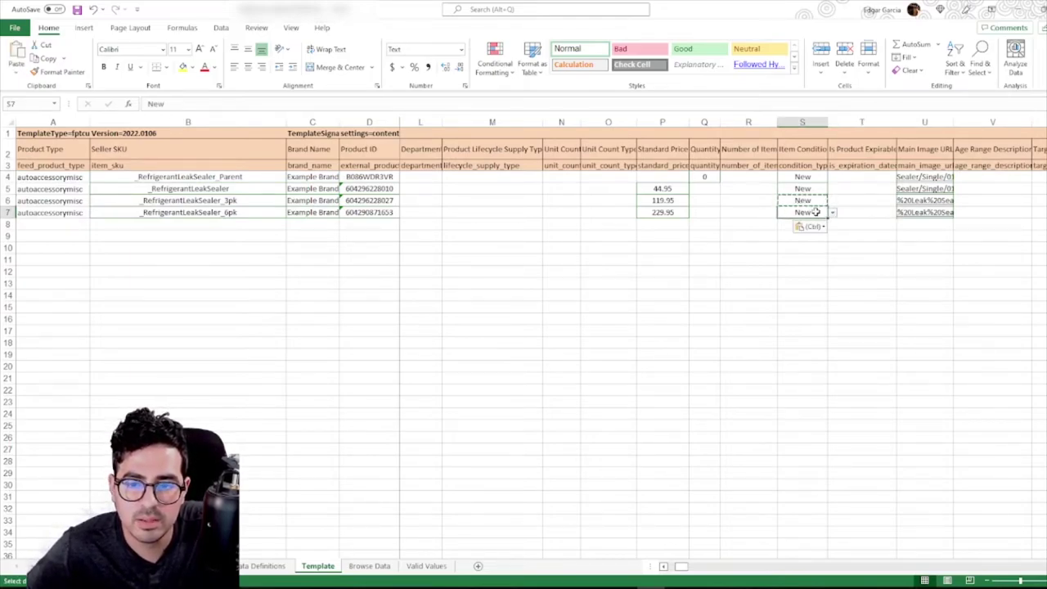
key(Left)
key(Left)
key(Left)
key(Left)
key(Left)
key(Left)
key(Left)
key(Left)
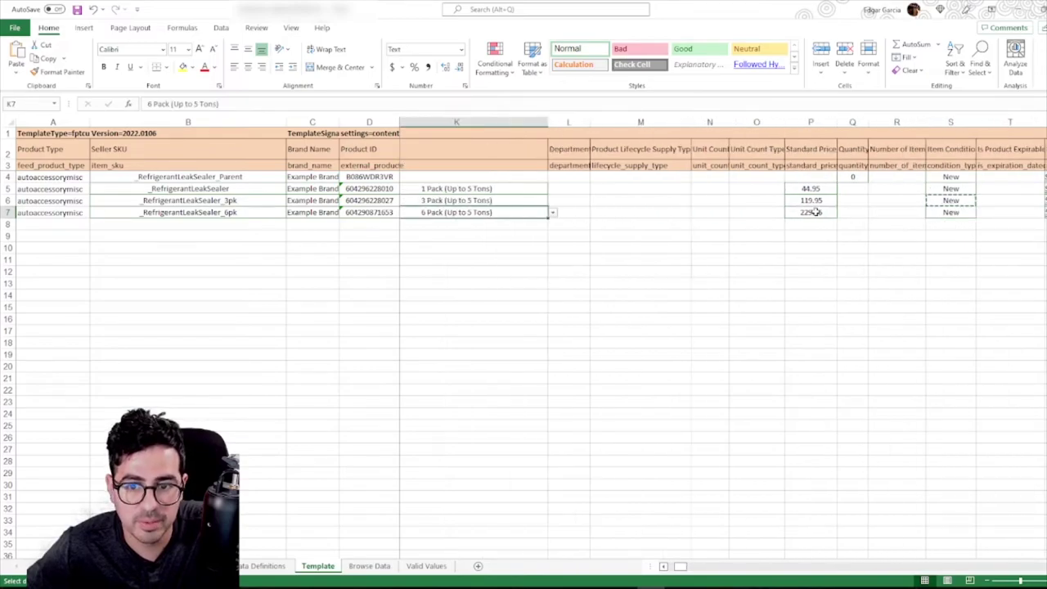
key(Right)
key(Right)
key(Right)
key(Right)
key(Right)
key(Right)
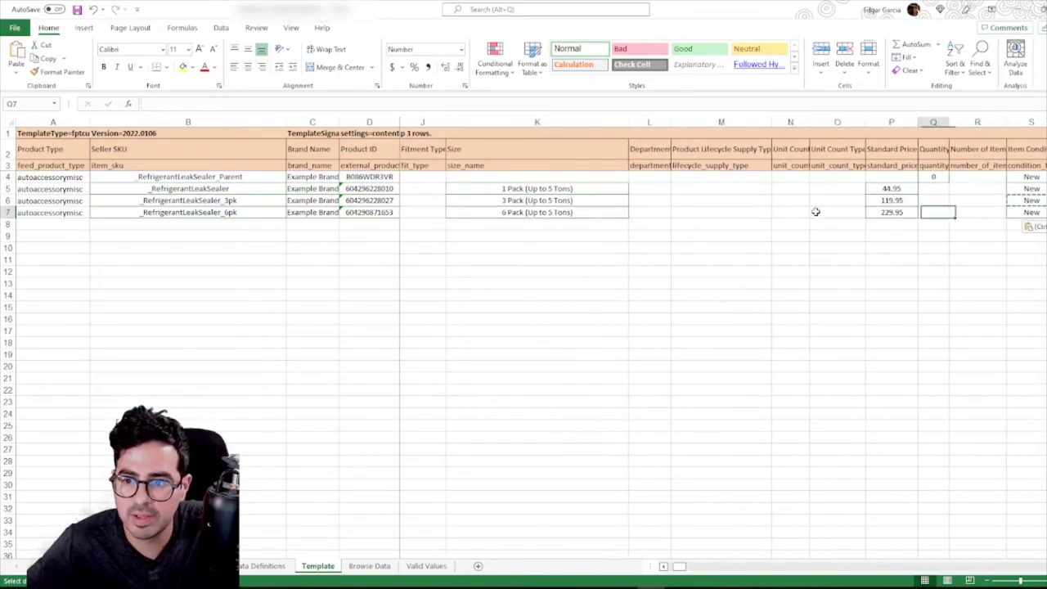
key(Left)
key(Left)
key(Left)
key(Left)
key(Left)
key(Left)
key(Left)
key(Left)
key(Left)
key(Left)
key(Left)
key(Left)
key(Left)
key(Left)
key(Left)
key(Left)
key(Right)
key(Right)
key(Right)
key(Right)
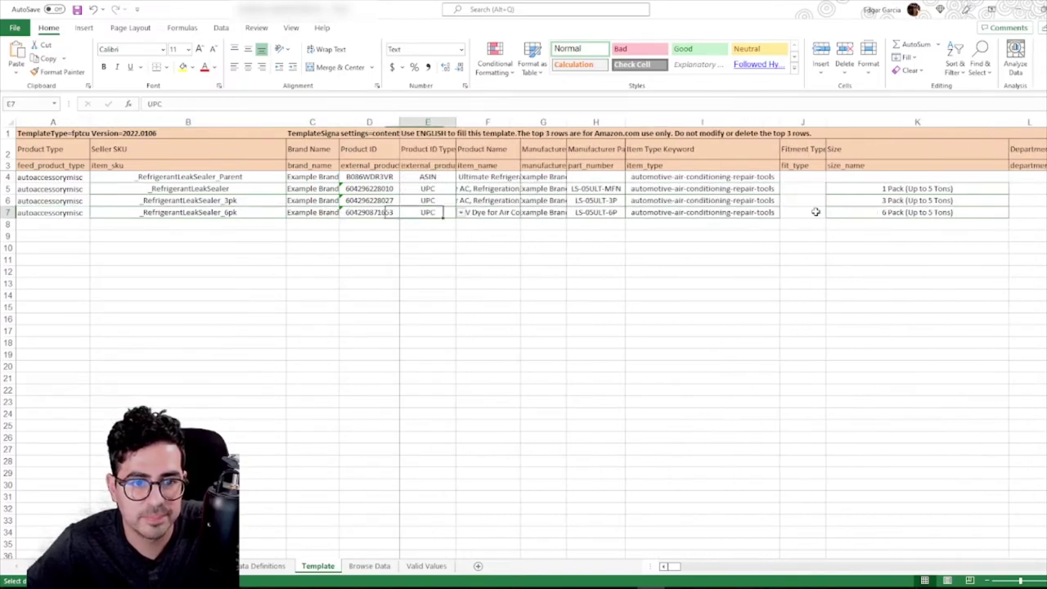